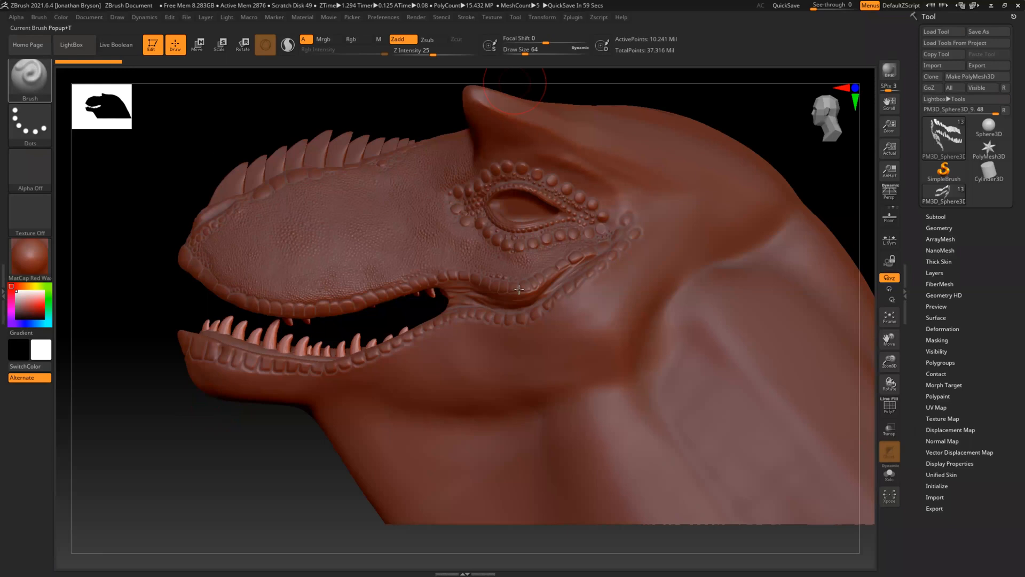
# Make the UMesh_gorungerian1_3 body the active subtool and unhide all of its hidden geometry
pyautogui.moveTo(189, 445)
pyautogui.mouseDown()
pyautogui.moveTo(178, 455)
pyautogui.moveTo(222, 427)
pyautogui.mouseUp()
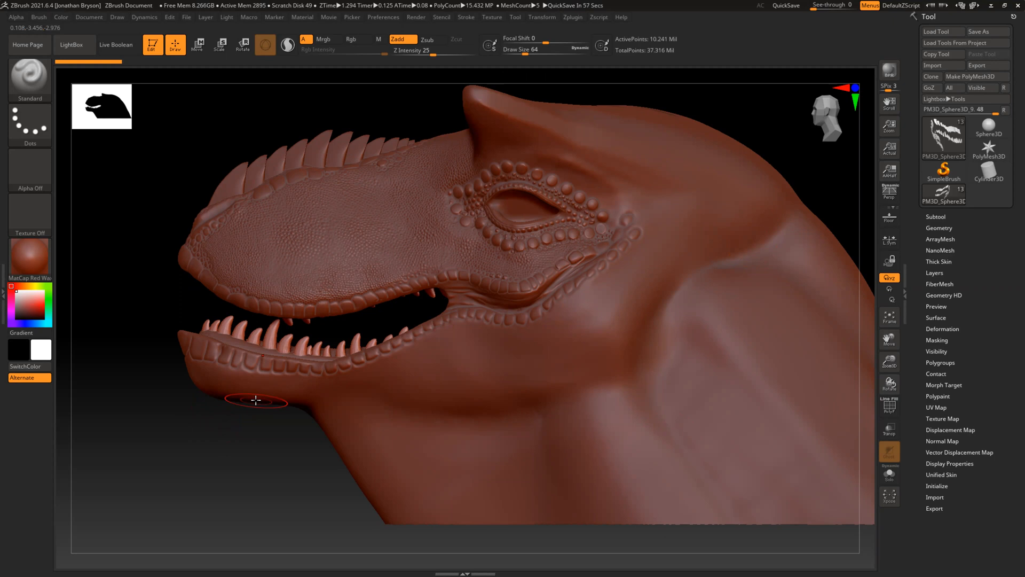
pyautogui.moveTo(221, 445); pyautogui.dragTo(191, 446)
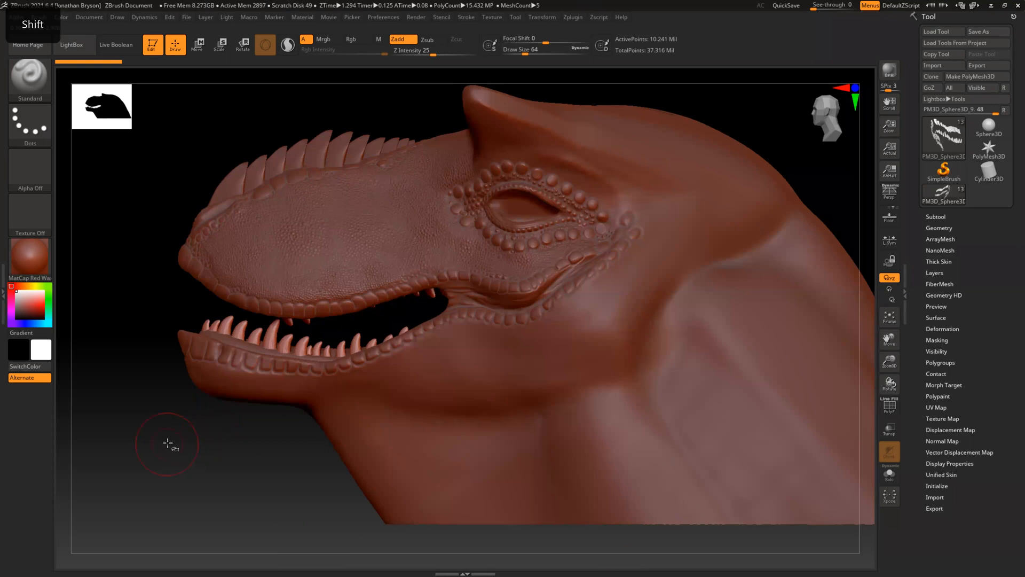
pyautogui.hotkey('ctrl', 'shift')
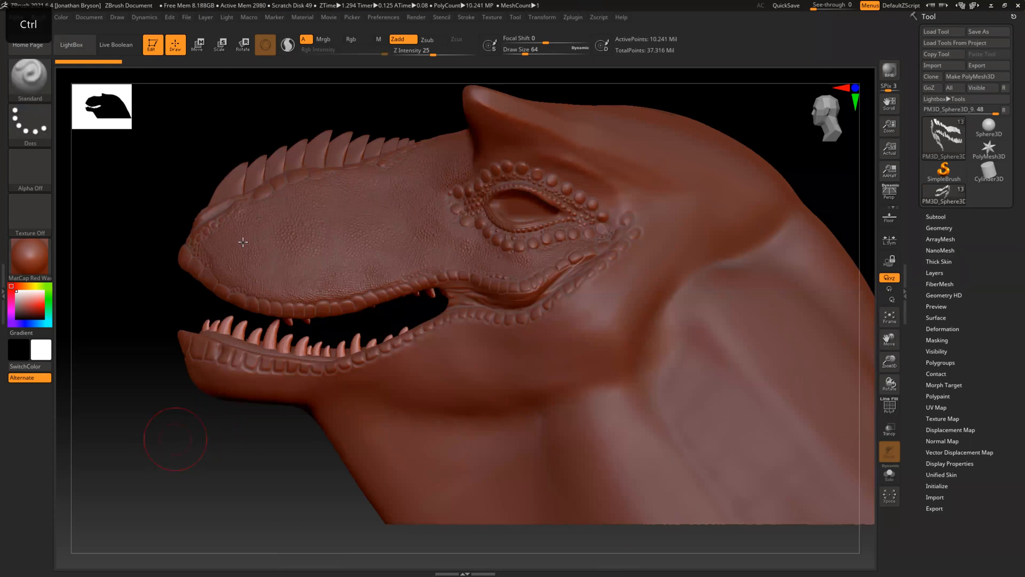
pyautogui.keyDown('alt'); pyautogui.click(240, 237); pyautogui.keyUp('alt')
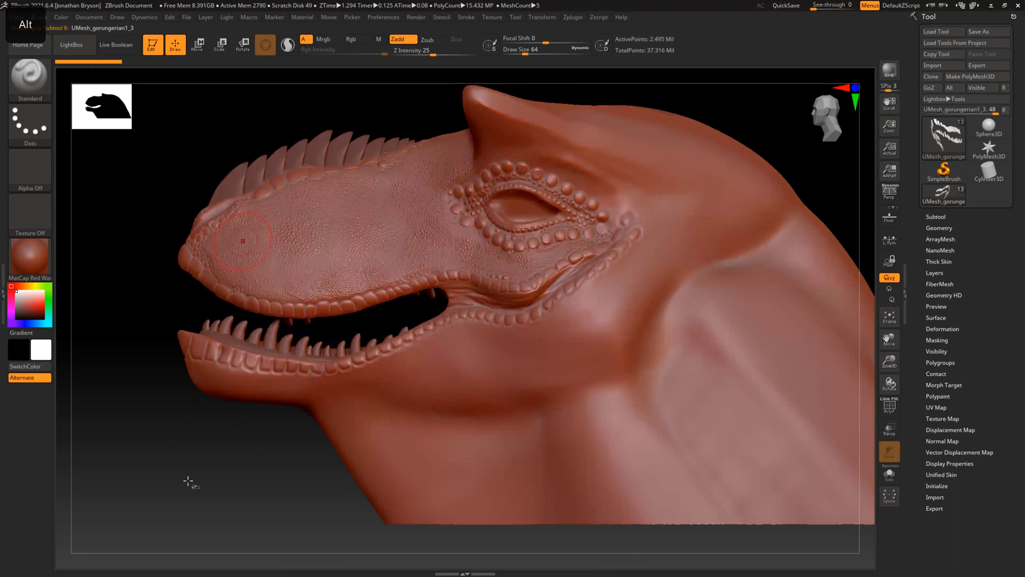
pyautogui.press('ctrl')
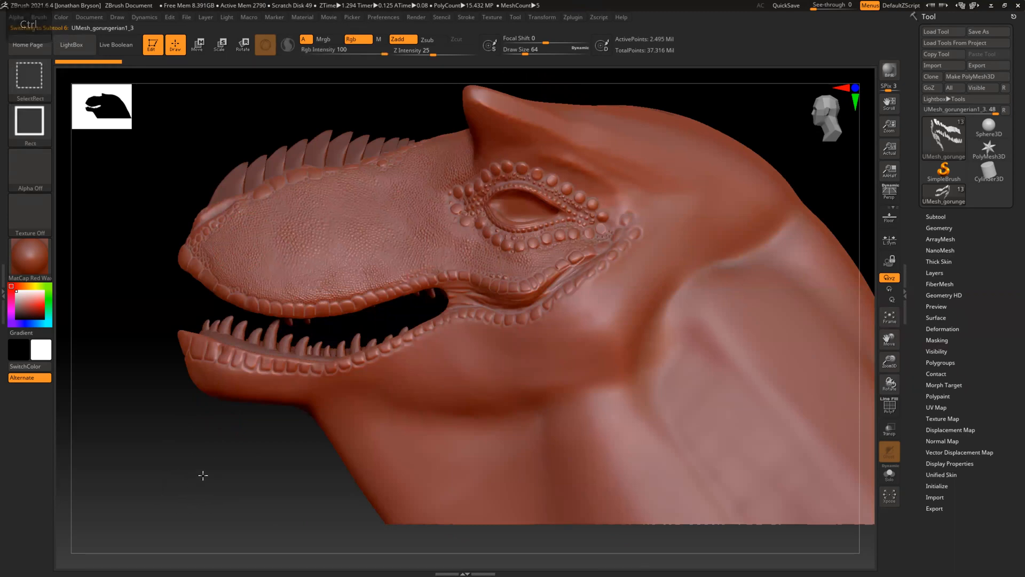
pyautogui.keyDown('ctrl'); pyautogui.keyDown('shift'); pyautogui.click(203, 475); pyautogui.keyUp('shift'); pyautogui.keyUp('ctrl')
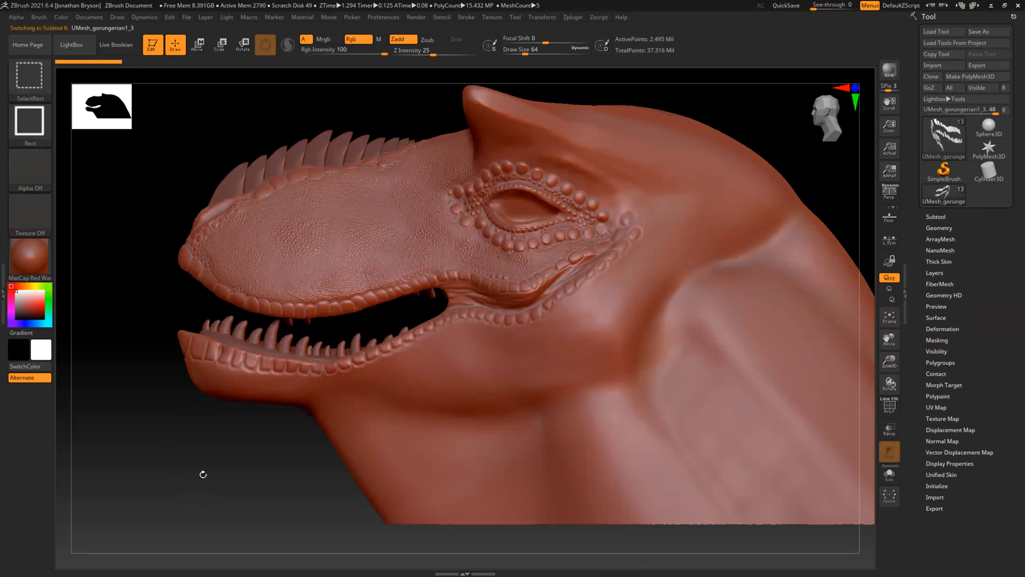
# Hide the snout spikes, teeth and tongue subtools, keeping the UMesh_gorungerian1_3 body shown
pyautogui.click(933, 217)
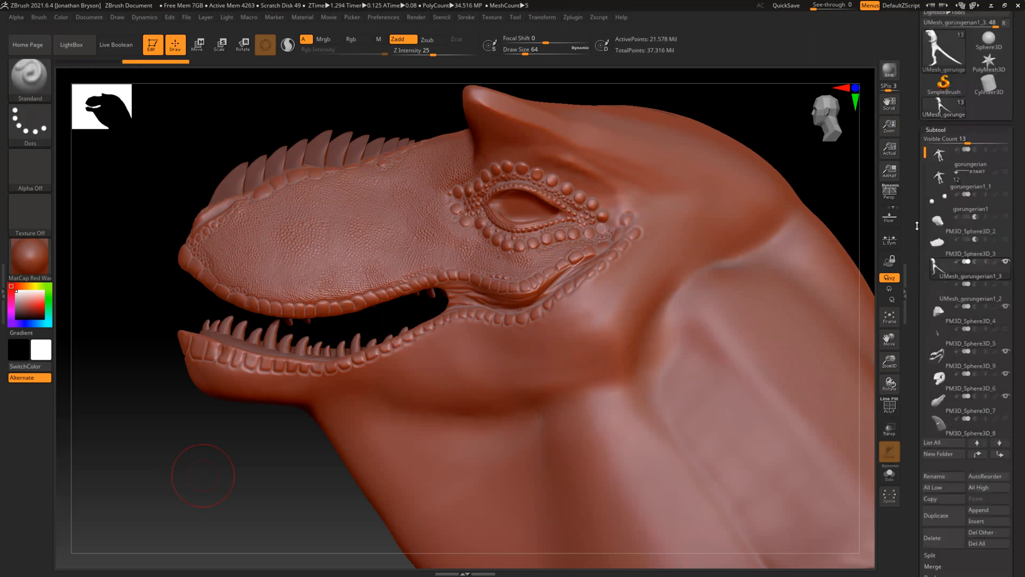
pyautogui.click(1006, 341)
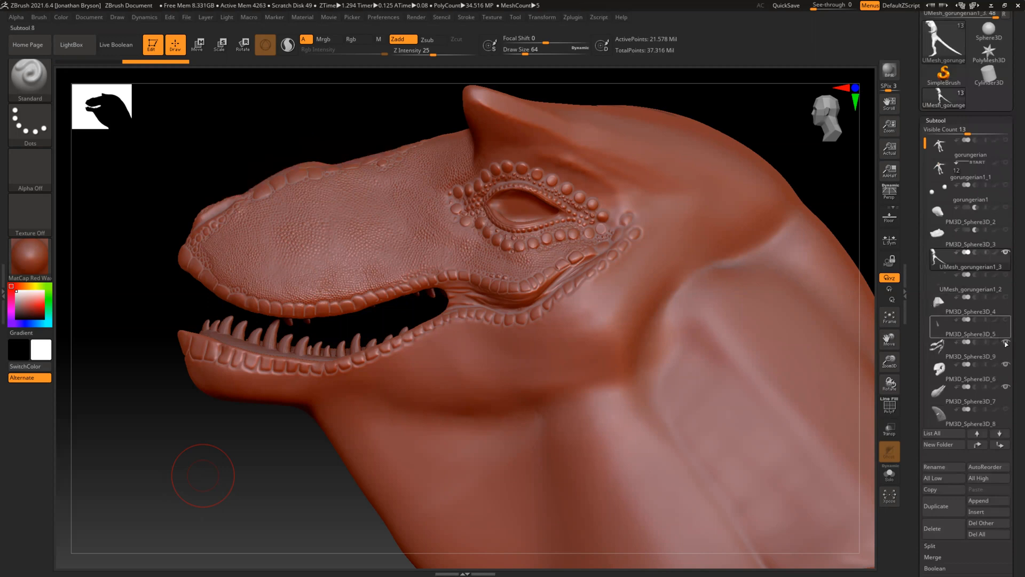
pyautogui.click(1006, 365)
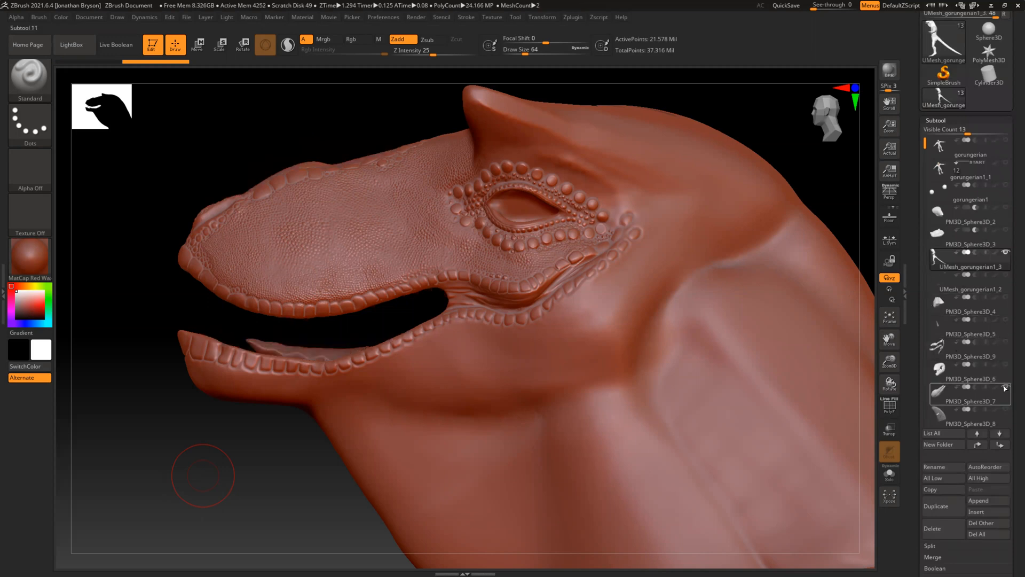
pyautogui.click(1006, 387)
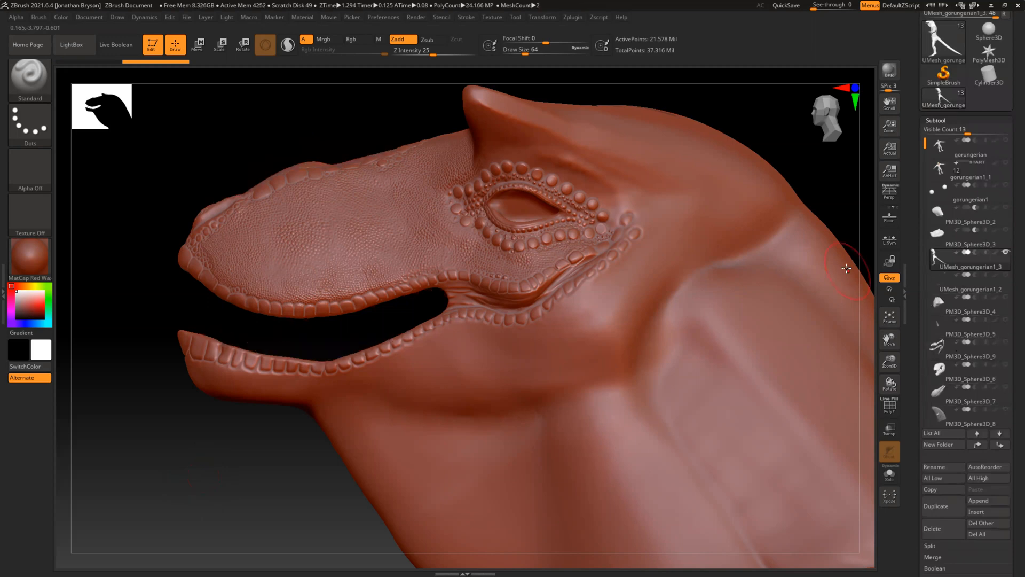
# Put the original gorungerian body subtool into a new subtool folder named oldparts
pyautogui.click(940, 147)
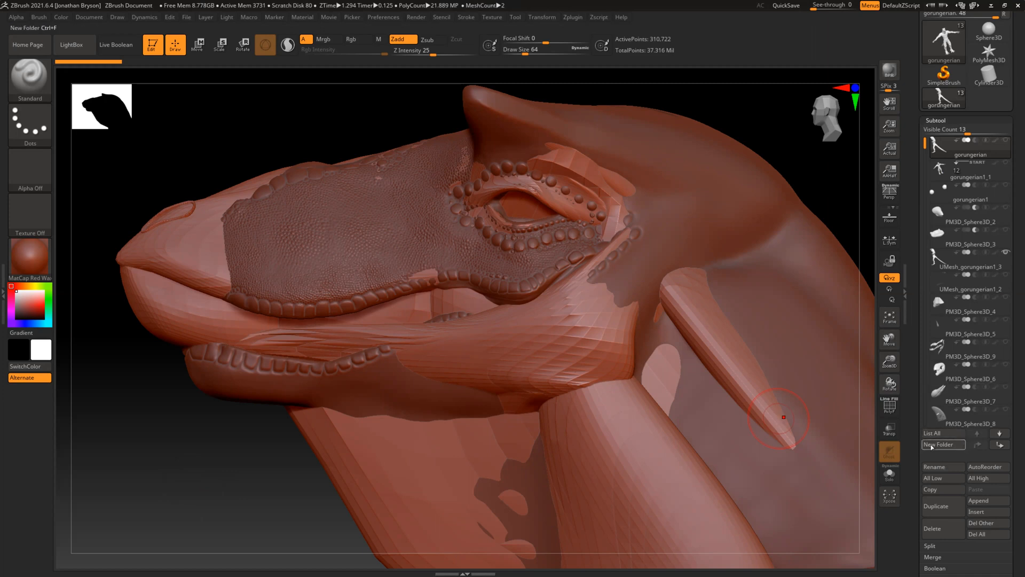
pyautogui.moveTo(939, 162)
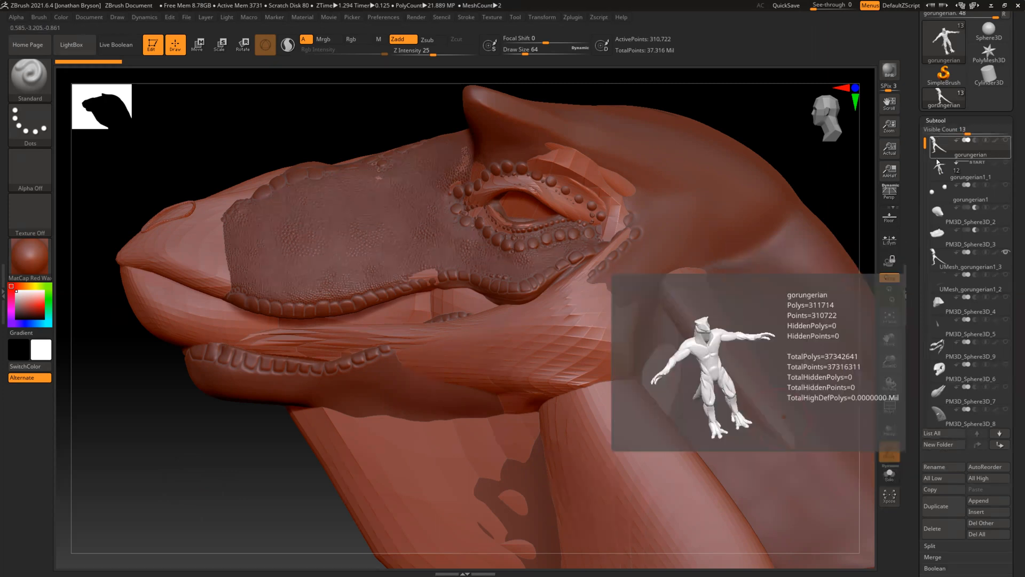
pyautogui.moveTo(935, 257)
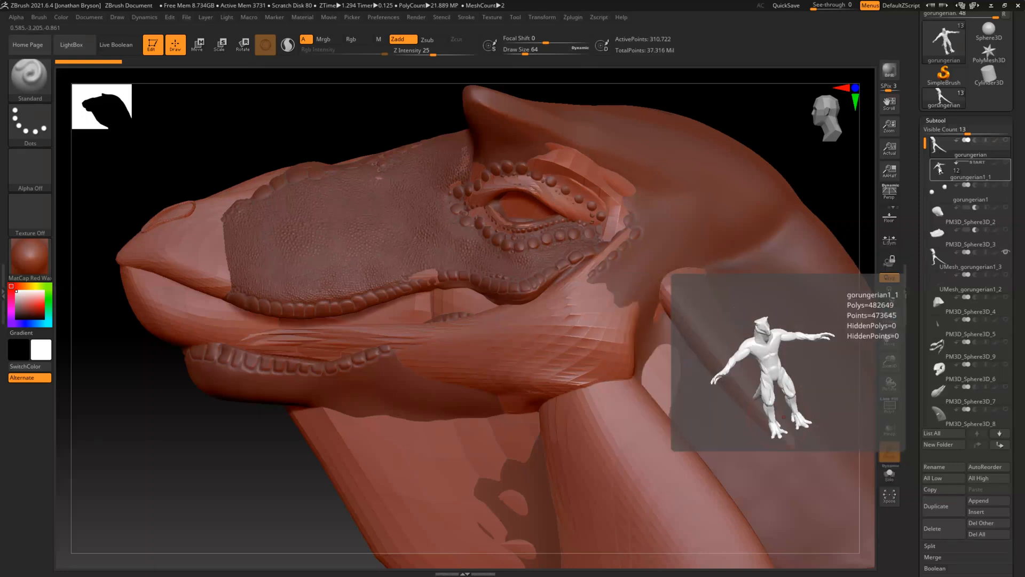
pyautogui.click(940, 169)
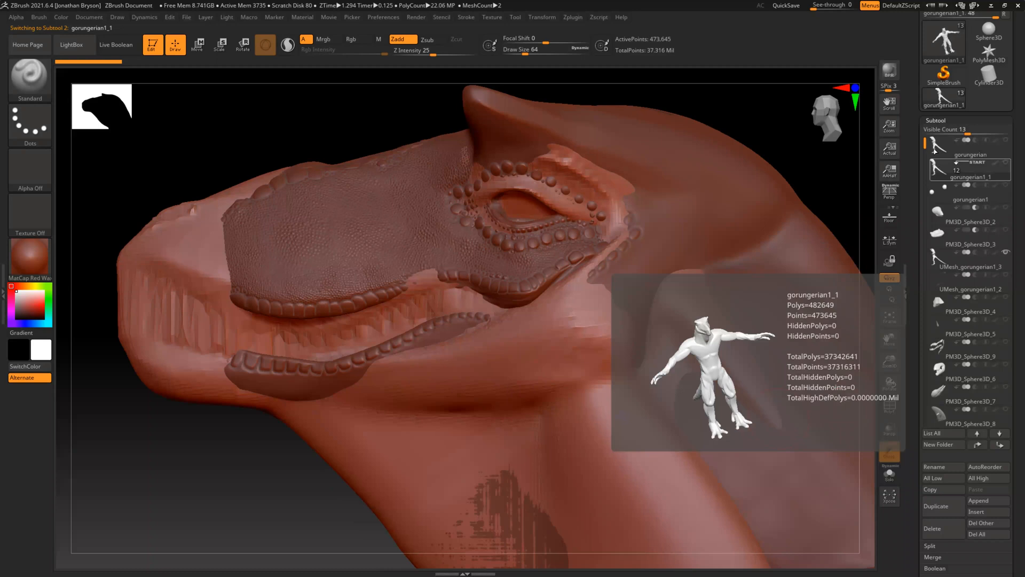
pyautogui.click(936, 150)
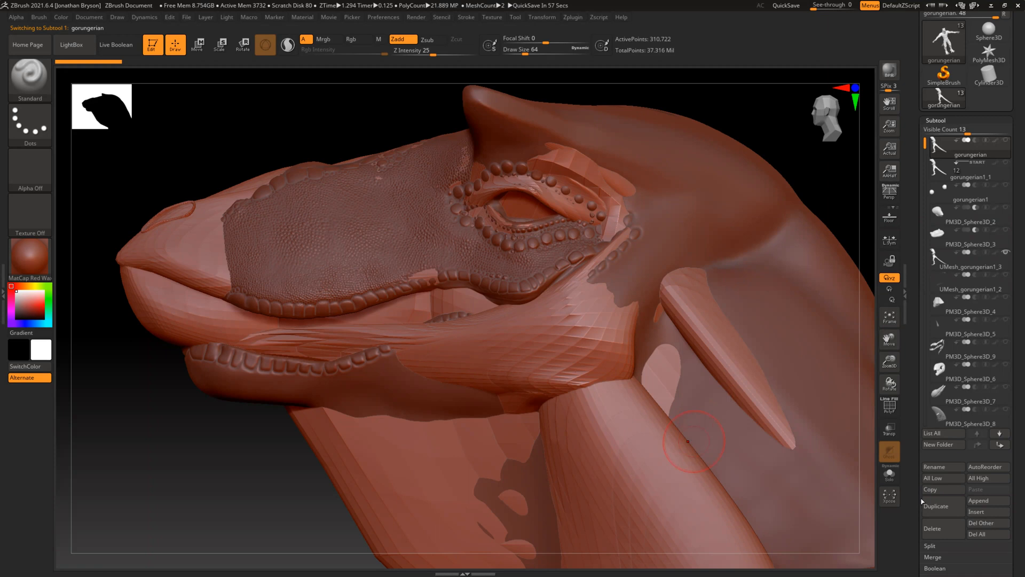
pyautogui.click(935, 444)
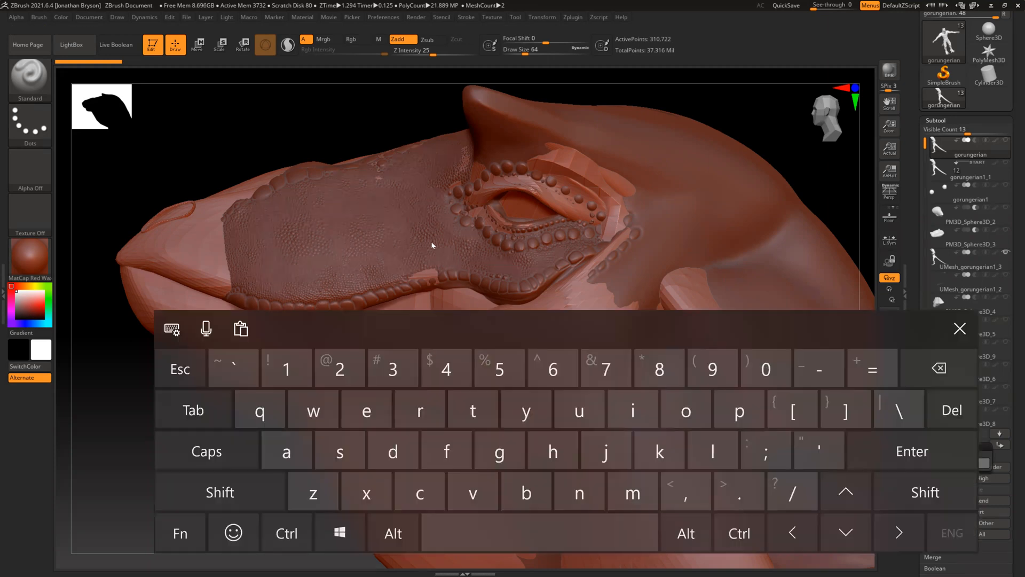
pyautogui.write('op')
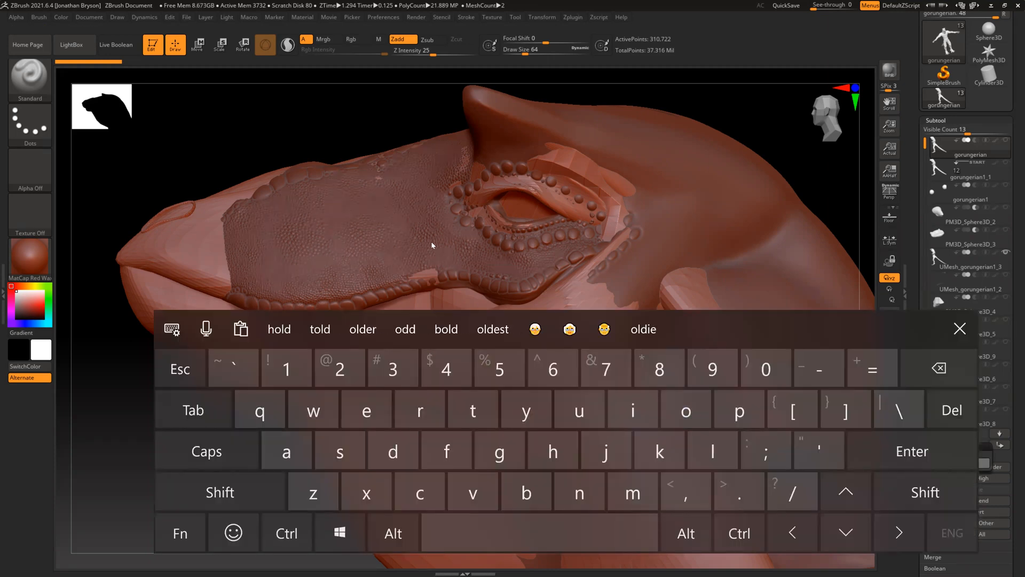
pyautogui.write('arts')
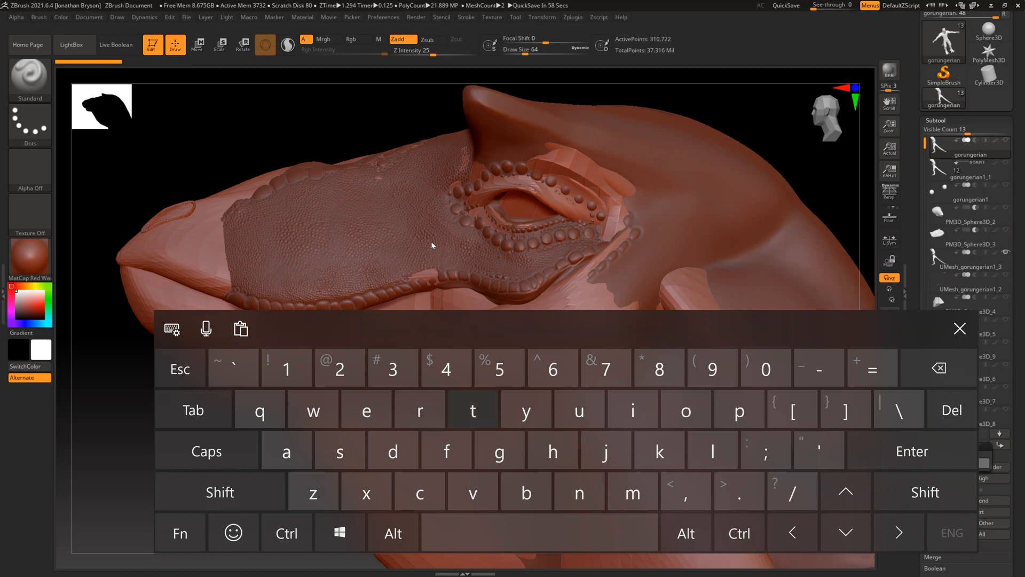
pyautogui.press('Return')
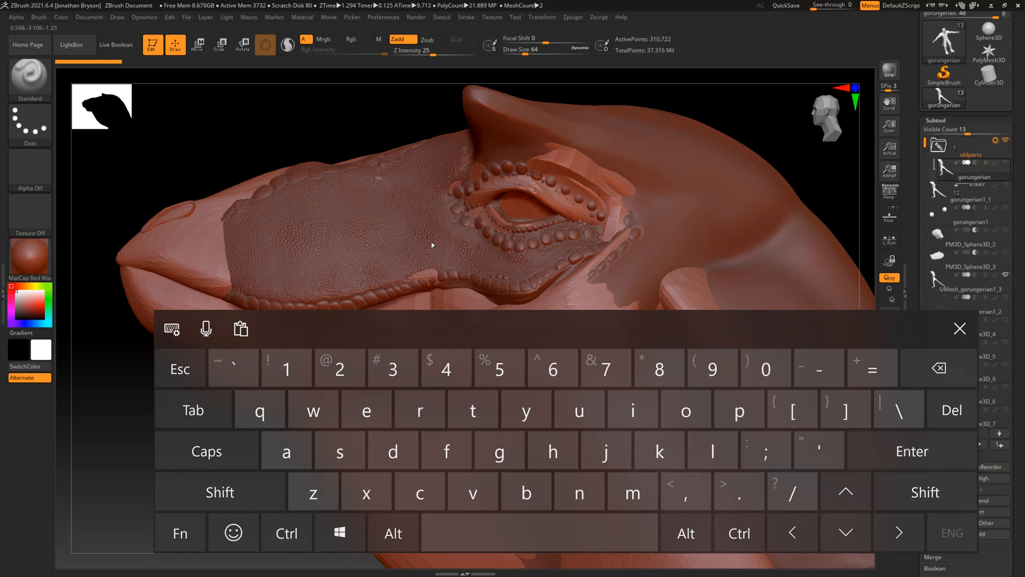
pyautogui.click(960, 329)
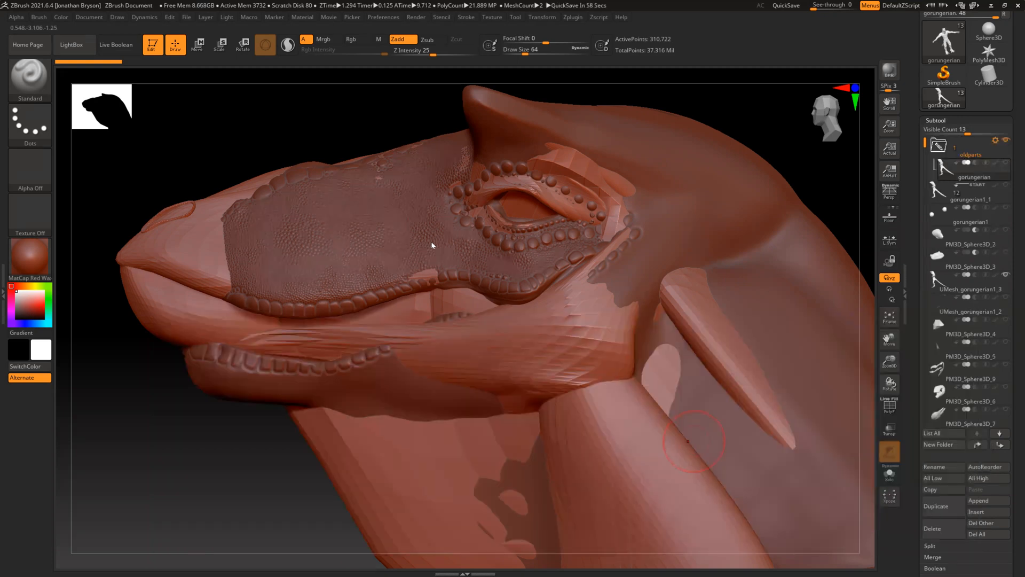
# Move the gorungerian1_1, PM3D_Sphere3D_2 and PM3D_Sphere3D_3 subtools into the oldparts folder and collapse it
pyautogui.moveTo(953, 168)
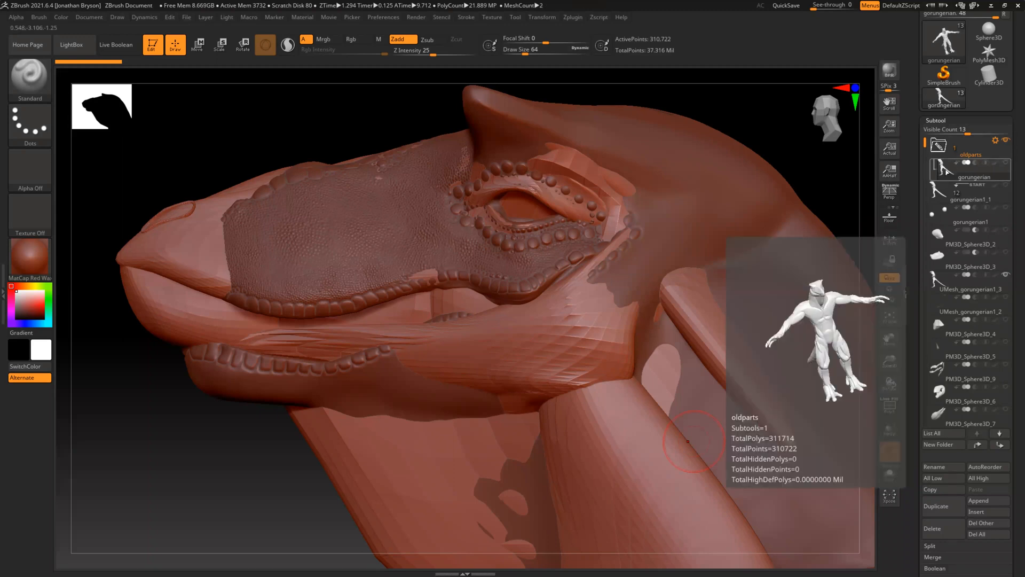
pyautogui.moveTo(940, 193); pyautogui.dragTo(945, 171)
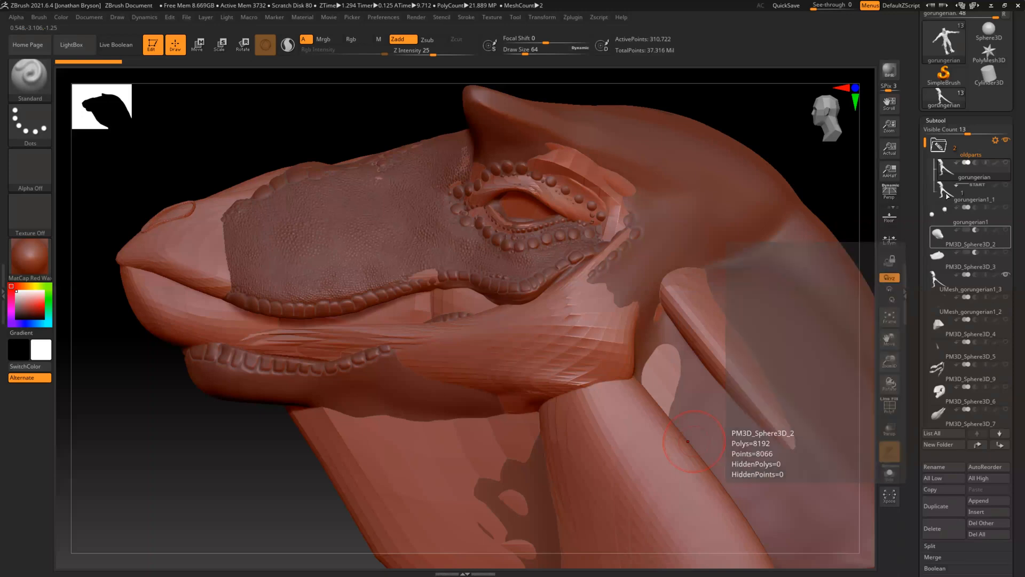
pyautogui.moveTo(939, 235); pyautogui.dragTo(943, 204)
pyautogui.moveTo(937, 269); pyautogui.dragTo(943, 214)
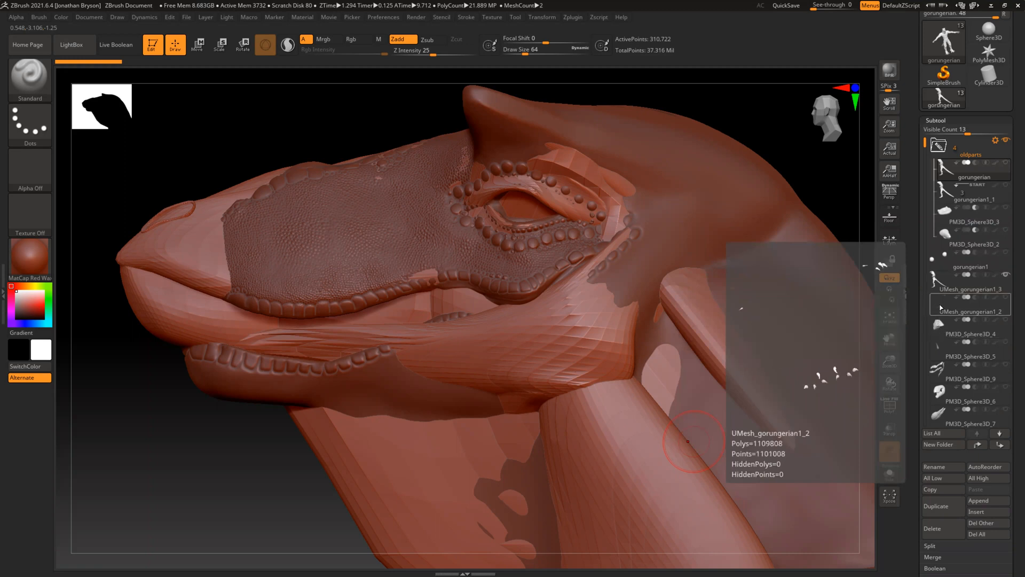
pyautogui.click(938, 145)
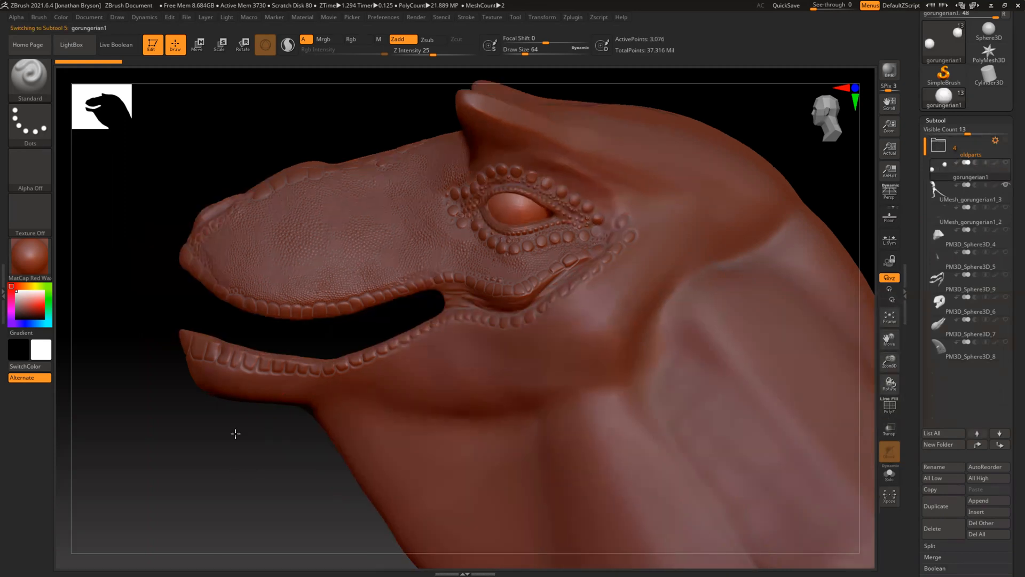
# Frame the full character in view and check which subtools the oldparts folder contains
pyautogui.moveTo(235, 434); pyautogui.dragTo(236, 432)
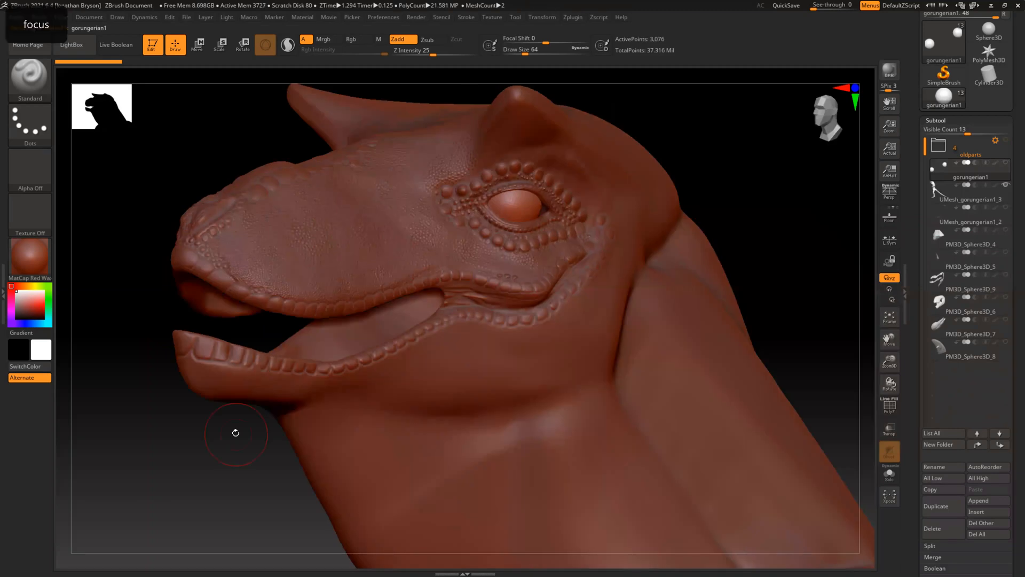
pyautogui.press('f')
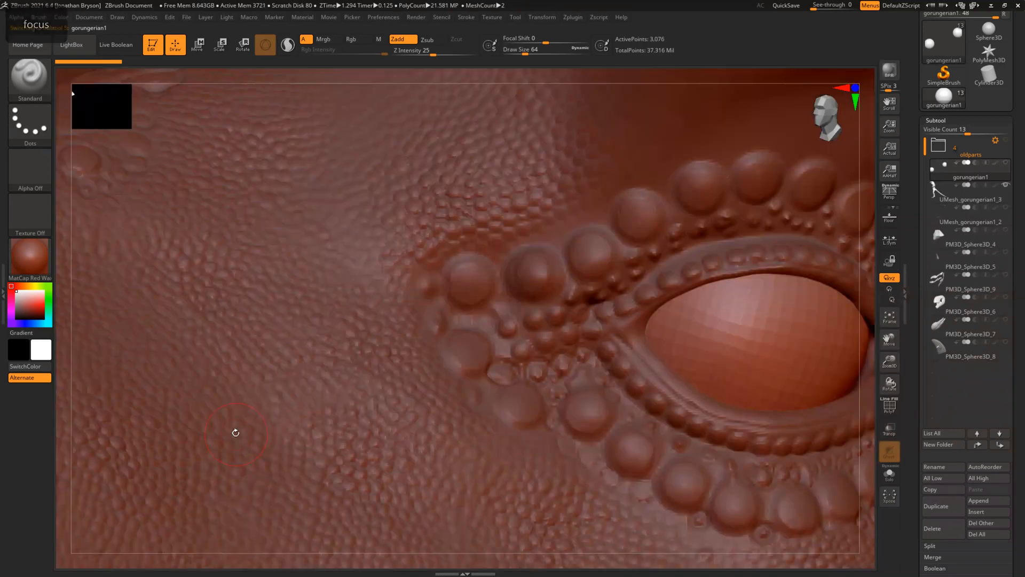
pyautogui.press('f')
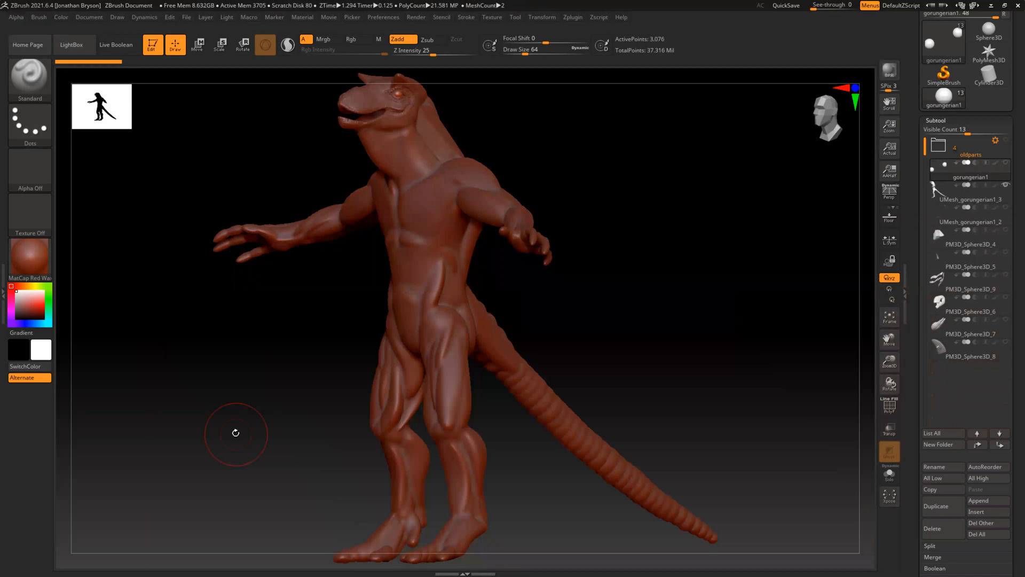
pyautogui.click(938, 145)
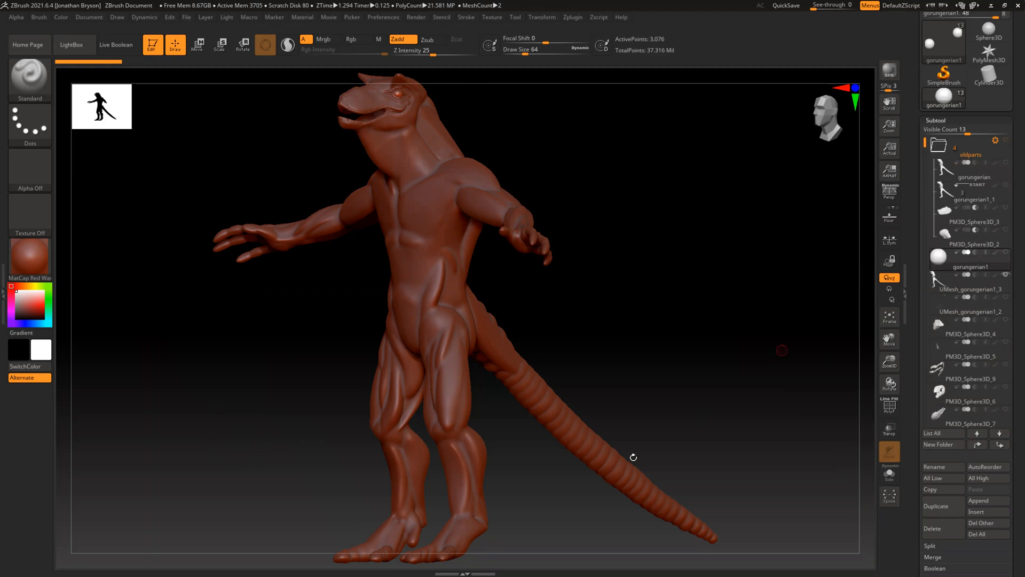
pyautogui.click(938, 145)
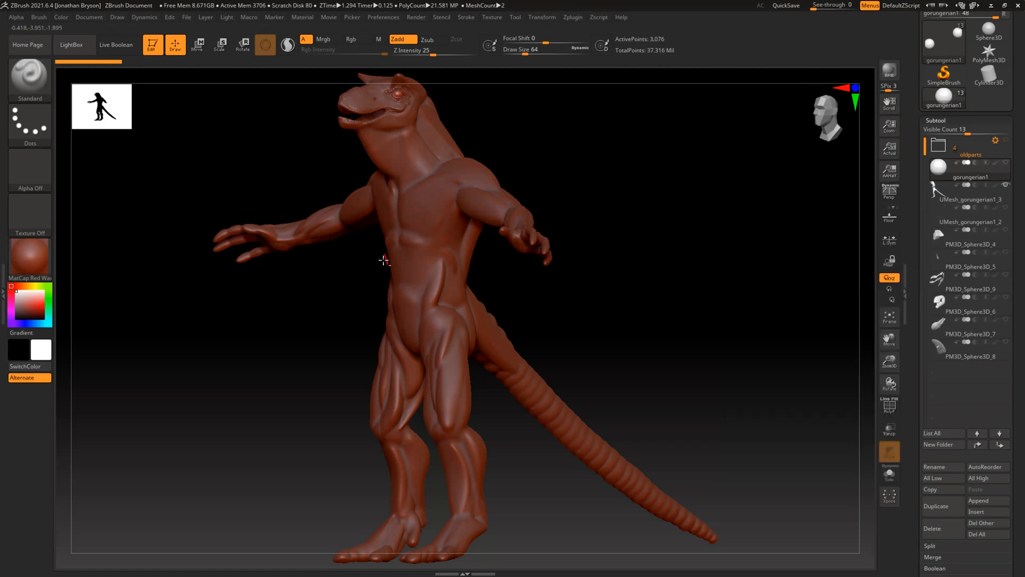
# Make the UMesh_gorungerian1_3 body the active subtool and duplicate it
pyautogui.press('alt')
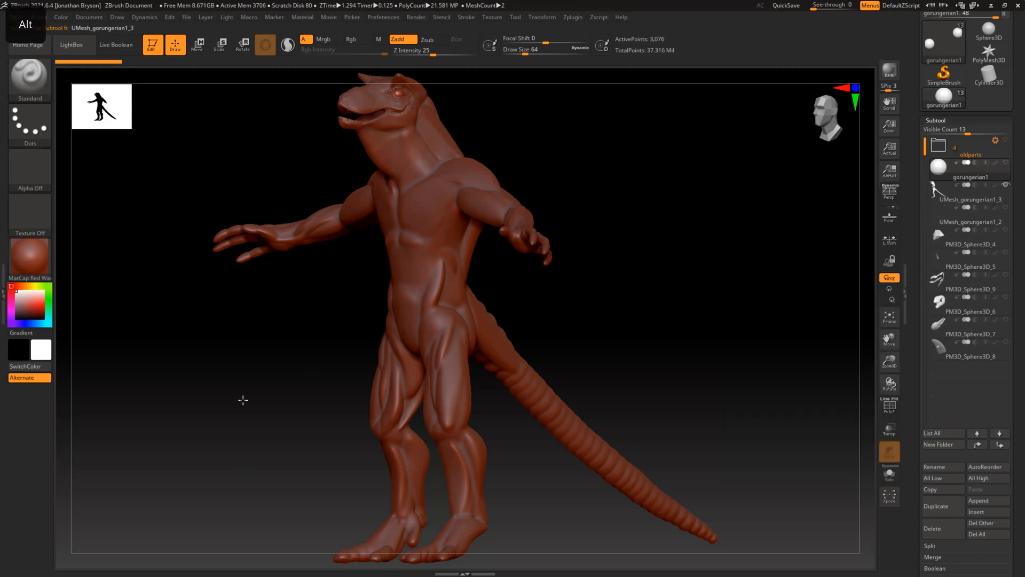
pyautogui.keyDown('alt'); pyautogui.click(248, 436); pyautogui.keyUp('alt')
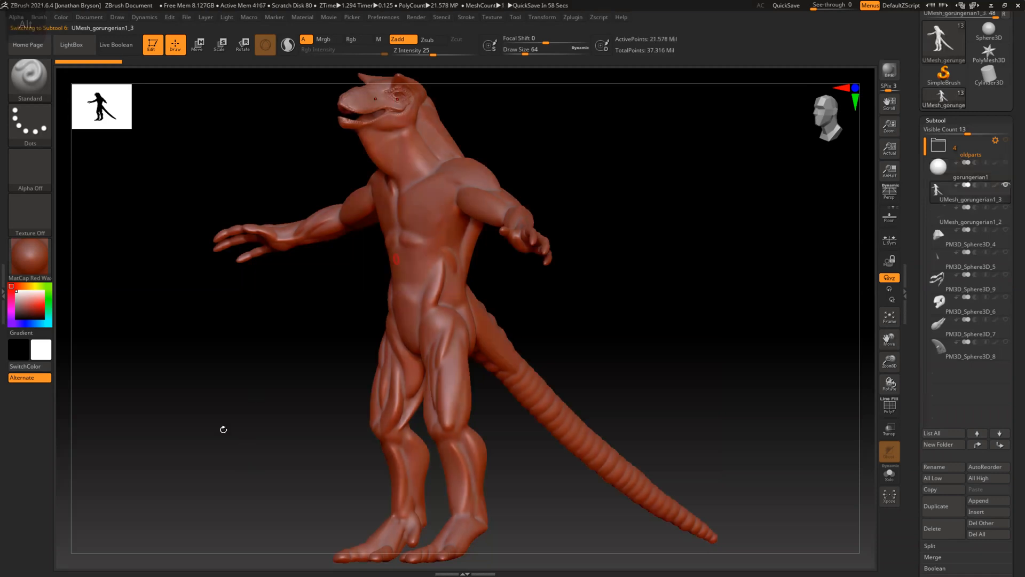
pyautogui.moveTo(244, 424); pyautogui.dragTo(265, 434)
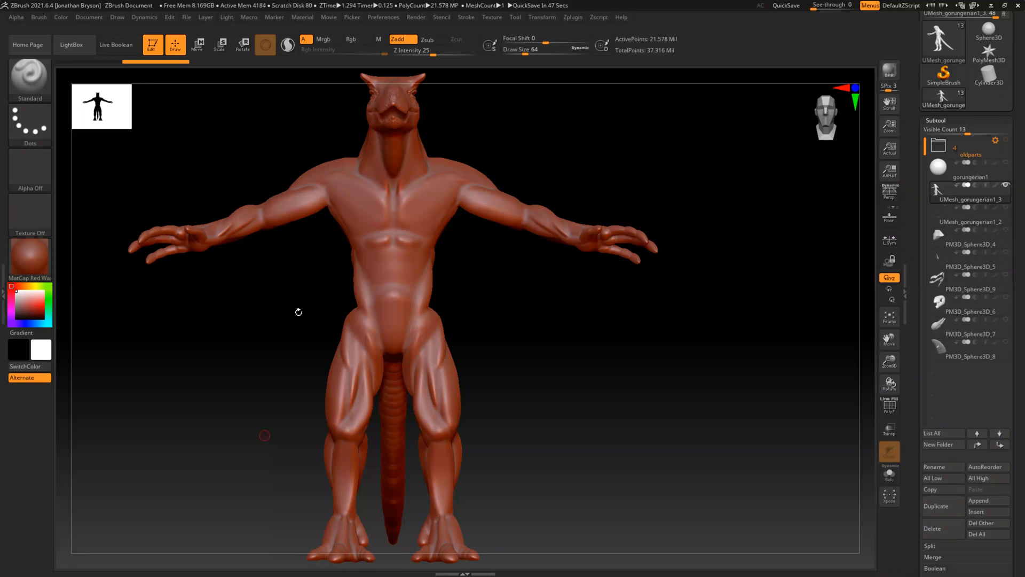
pyautogui.moveTo(261, 291); pyautogui.dragTo(361, 110)
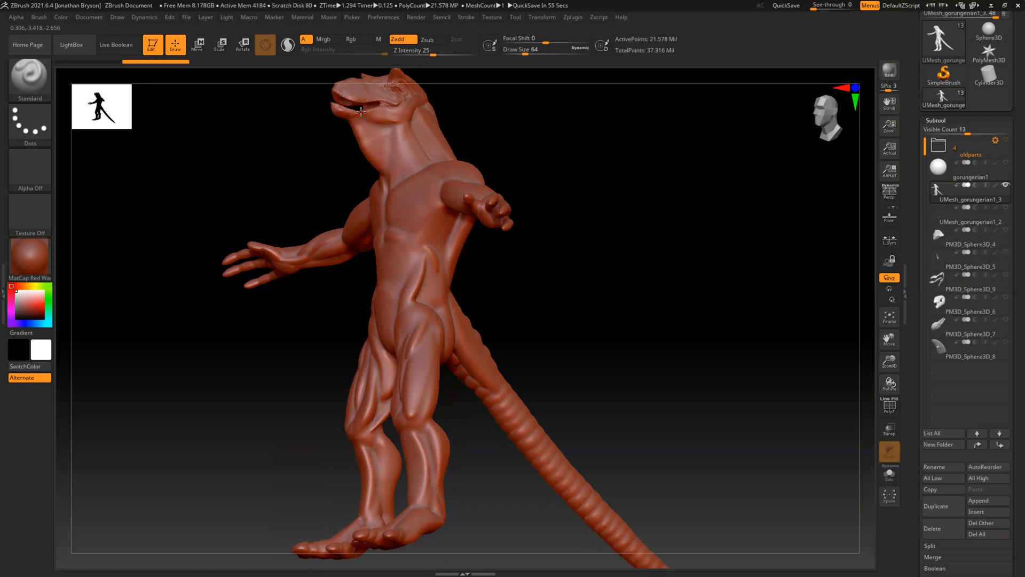
pyautogui.moveTo(263, 371); pyautogui.dragTo(295, 368)
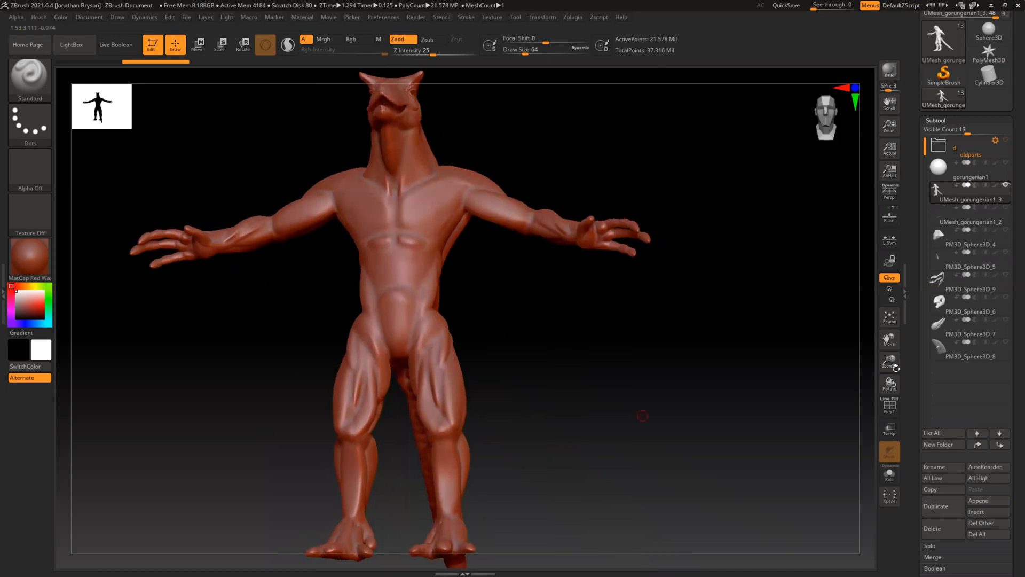
pyautogui.click(934, 508)
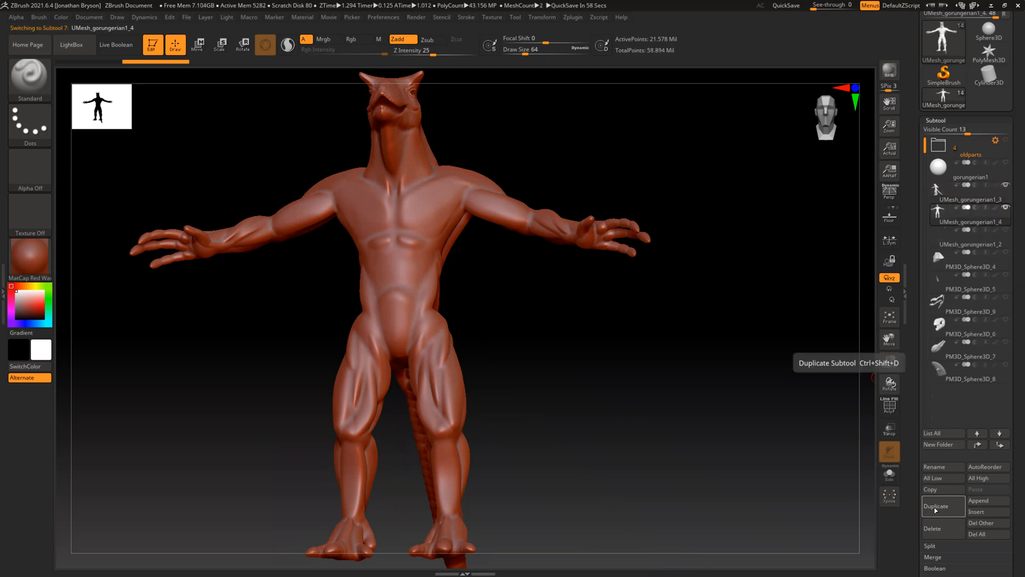
# ZRemesh the duplicated UMesh_gorungerian1_4 body with a target polygon count of 5 and Adapt enabled
pyautogui.moveTo(914, 490); pyautogui.dragTo(919, 206)
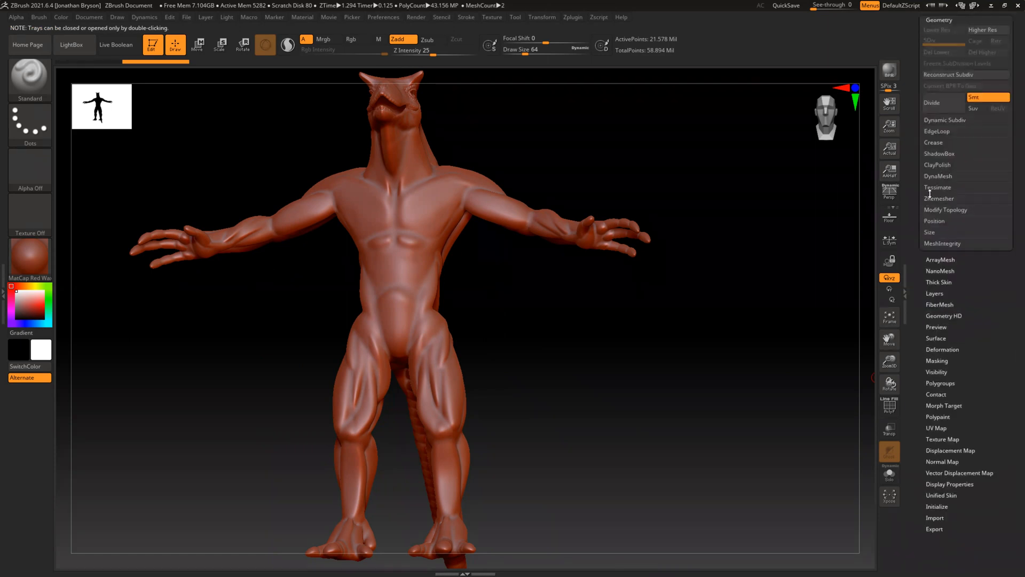
pyautogui.click(931, 201)
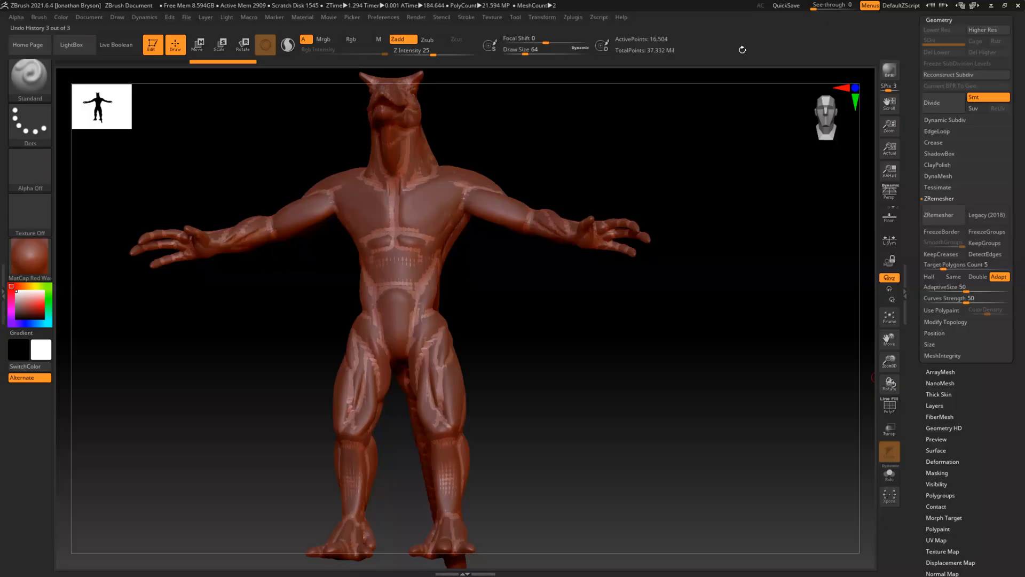
pyautogui.moveTo(270, 339); pyautogui.dragTo(713, 261)
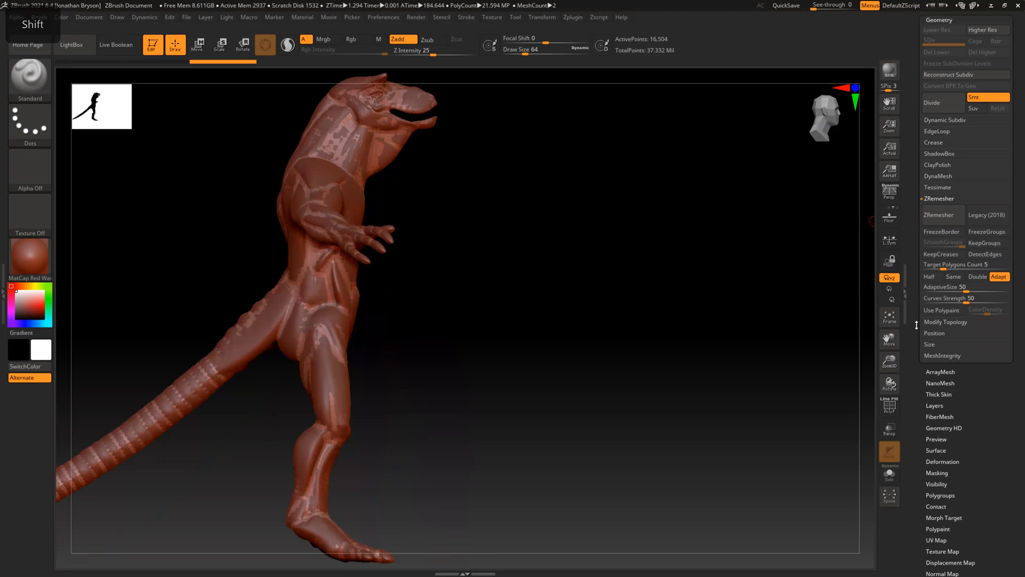
# Hide the UMesh_gorungerian1_3 subtool to examine the remeshed body's legs, torso and head, and show it again
pyautogui.scroll(5, 929, 215)
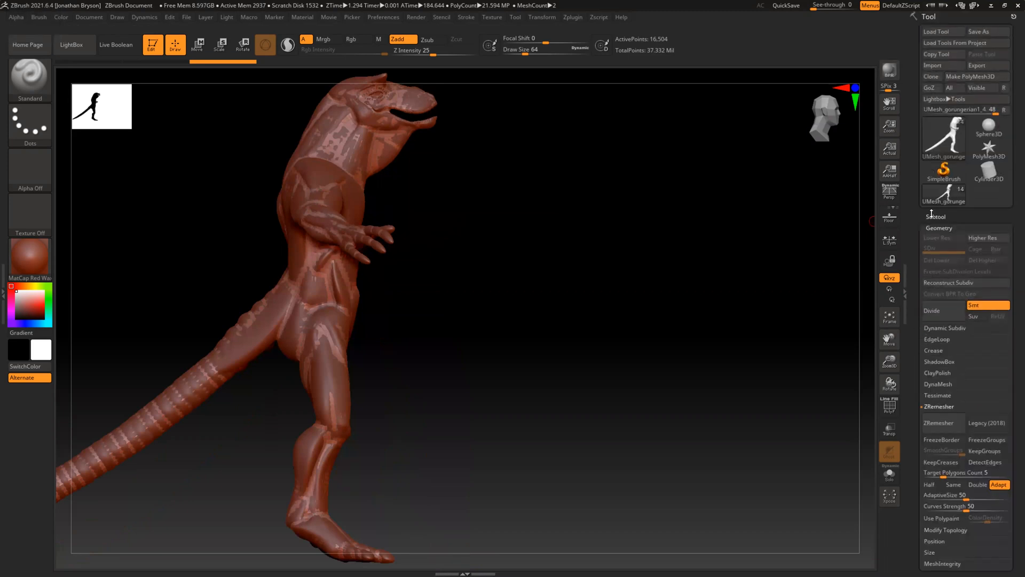
pyautogui.click(934, 216)
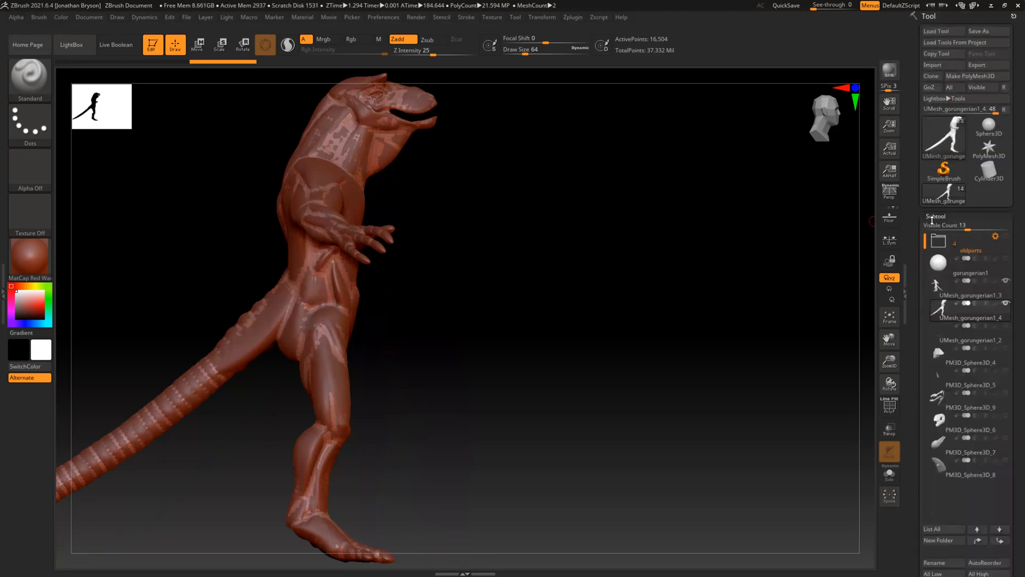
pyautogui.click(1006, 282)
pyautogui.moveTo(167, 271); pyautogui.dragTo(249, 224)
pyautogui.moveTo(186, 287); pyautogui.dragTo(202, 309)
pyautogui.keyDown('alt'); pyautogui.moveTo(249, 245); pyautogui.dragTo(273, 291); pyautogui.keyUp('alt')
pyautogui.moveTo(340, 256); pyautogui.dragTo(276, 399)
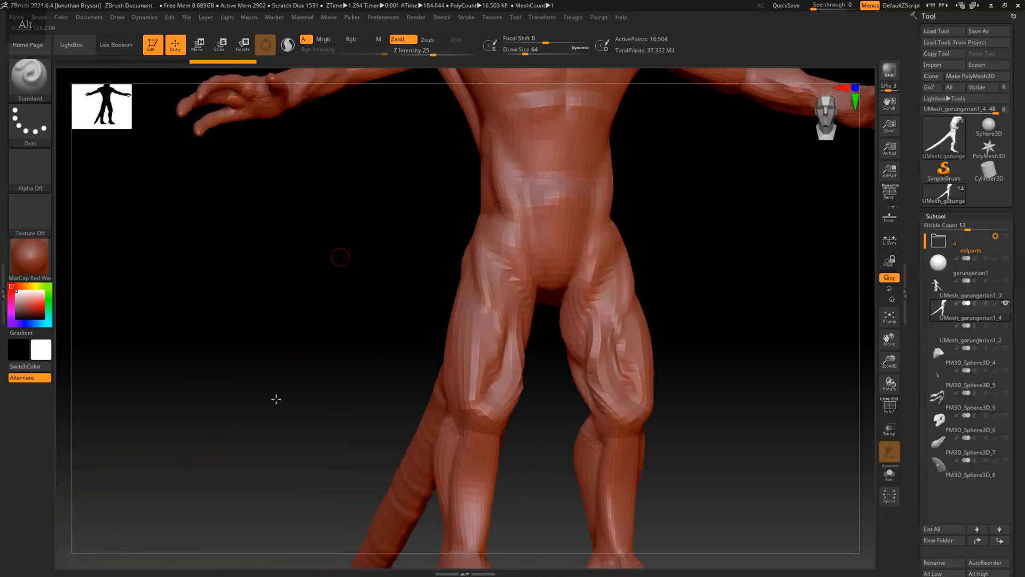
pyautogui.keyDown('alt'); pyautogui.moveTo(292, 315); pyautogui.dragTo(289, 435); pyautogui.keyUp('alt')
pyautogui.moveTo(254, 294)
pyautogui.keyDown('alt'); pyautogui.mouseDown()
pyautogui.moveTo(272, 298)
pyautogui.moveTo(265, 279)
pyautogui.moveTo(831, 421)
pyautogui.mouseUp(); pyautogui.keyUp('alt')
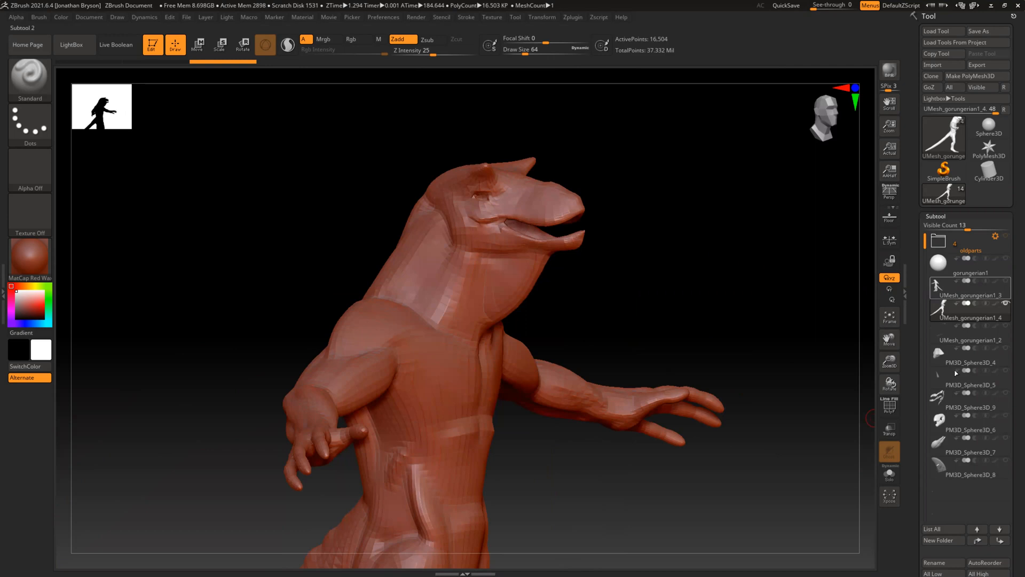
pyautogui.click(1006, 280)
# Subdivide the remeshed UMesh_gorungerian1_4 body five times, up to subdivision level 6
pyautogui.moveTo(915, 396); pyautogui.dragTo(918, 150)
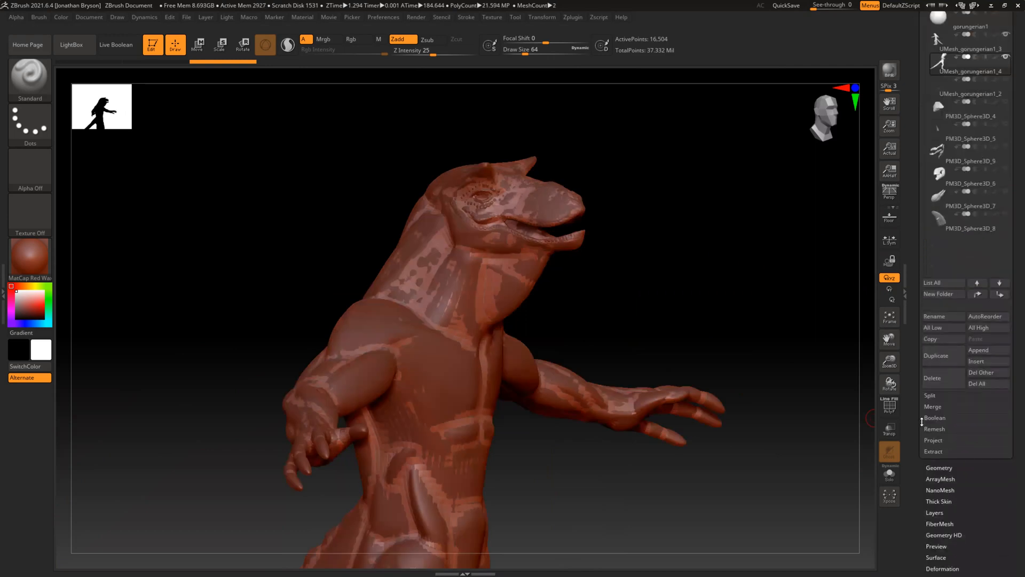
pyautogui.click(935, 468)
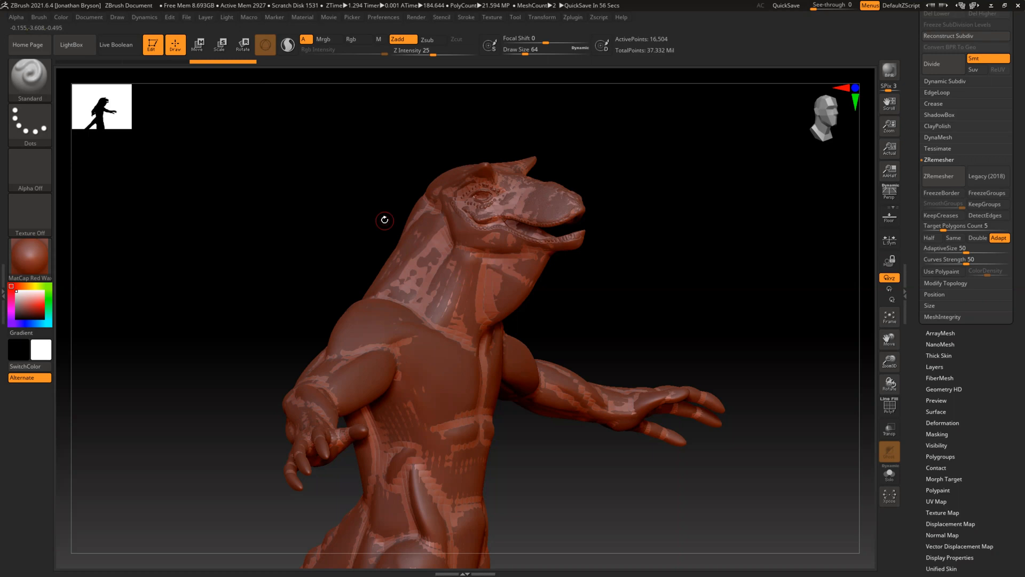
pyautogui.click(932, 64)
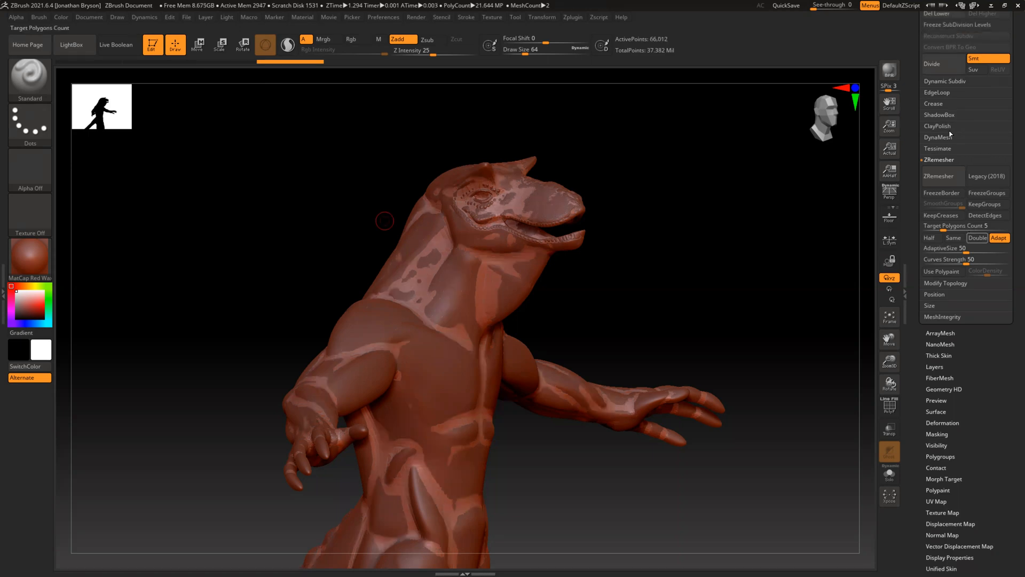
pyautogui.click(939, 65)
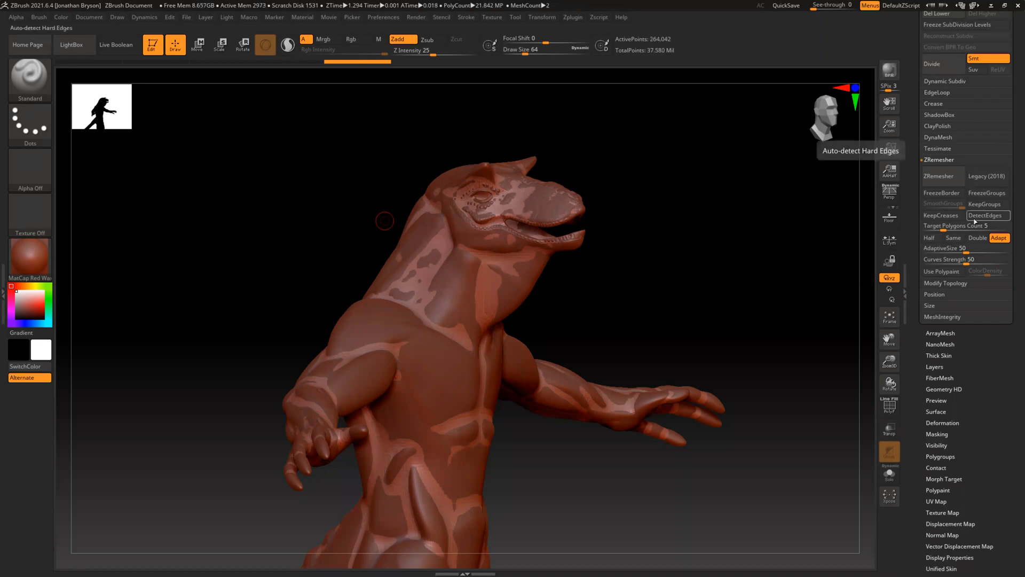
pyautogui.hotkey('ctrl', 'd')
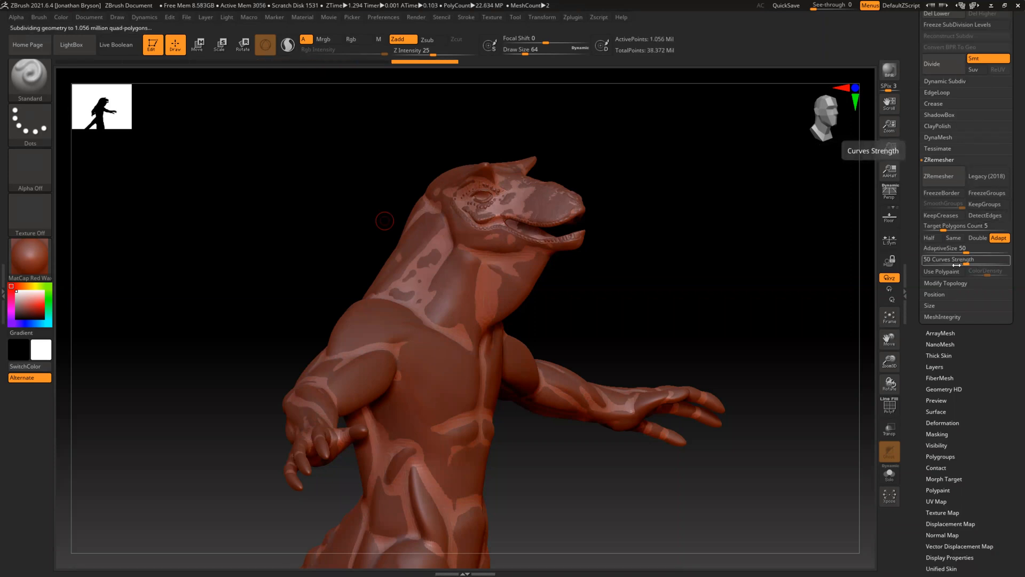
pyautogui.hotkey('ctrl', 'd')
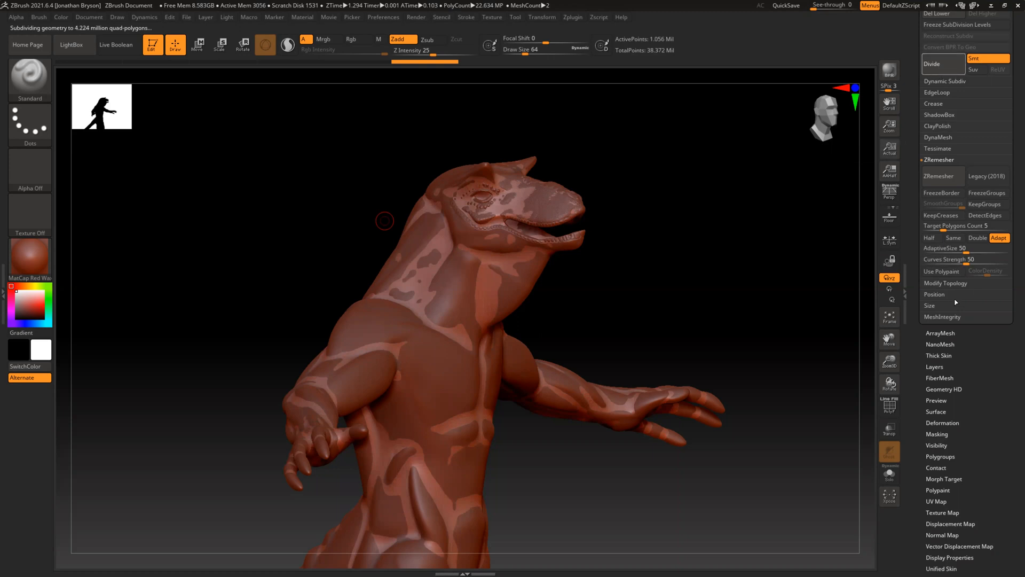
pyautogui.click(935, 76)
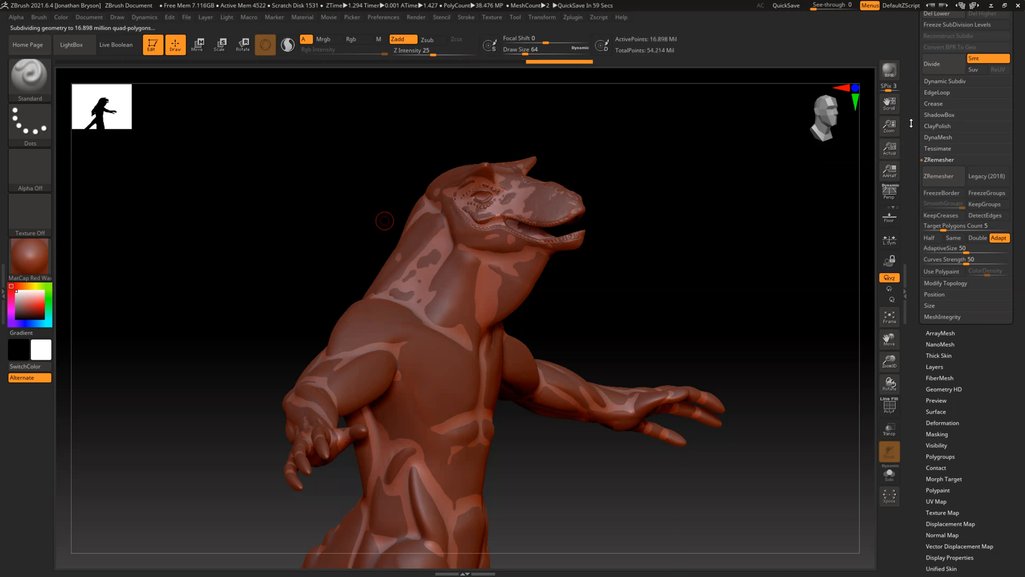
# Review the body subtools in the subtool list, keeping UMesh_gorungerian1_4 as the active one
pyautogui.scroll(5, 911, 123)
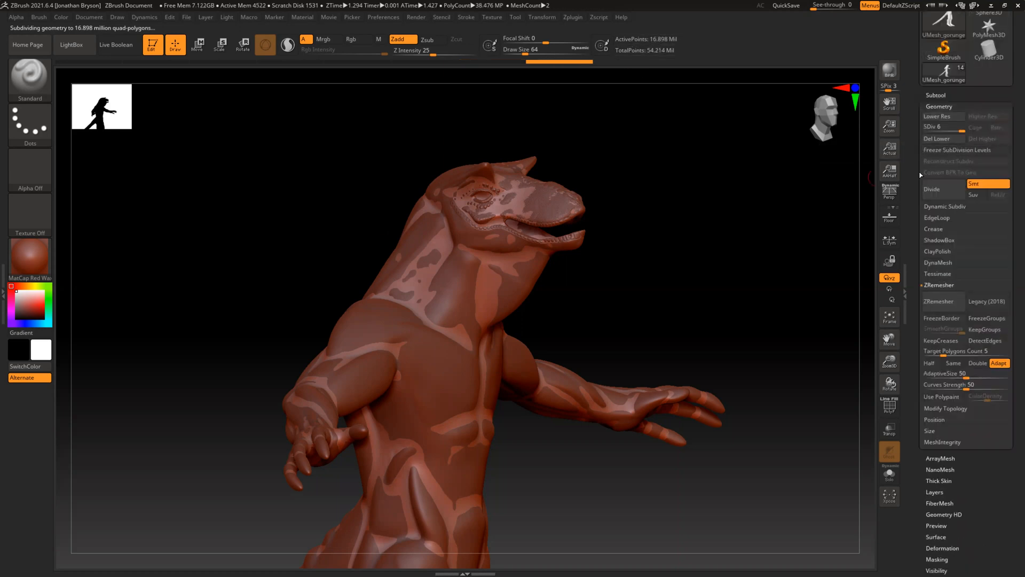
pyautogui.click(932, 94)
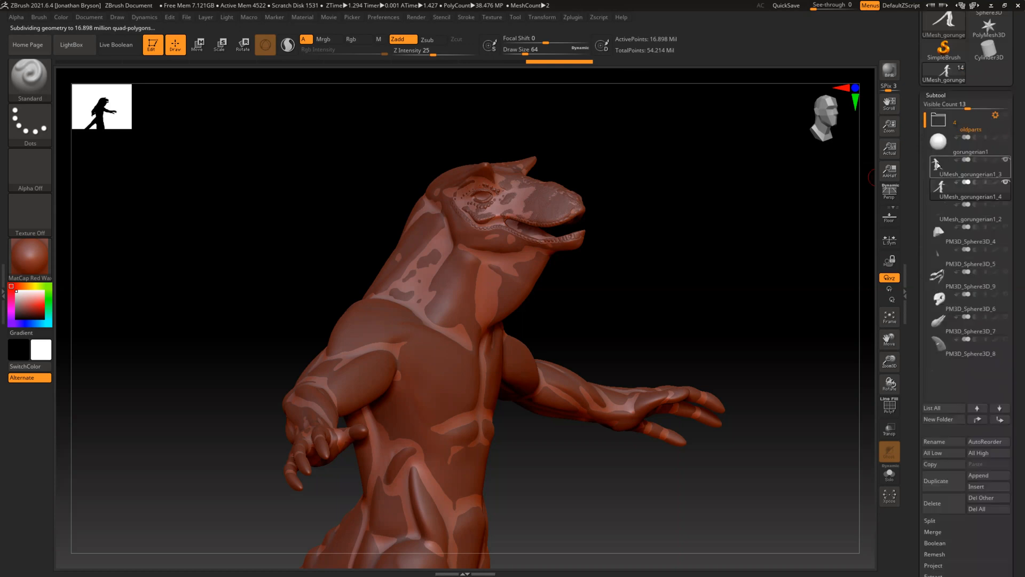
pyautogui.click(967, 368)
pyautogui.press('Down')
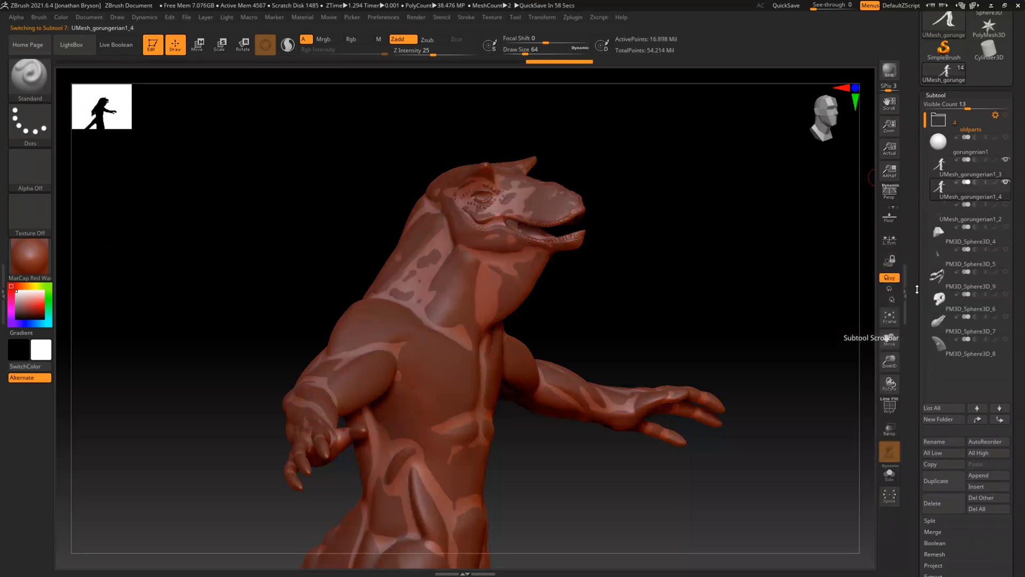
pyautogui.moveTo(915, 344); pyautogui.dragTo(914, 266)
pyautogui.scroll(-3, 937, 444)
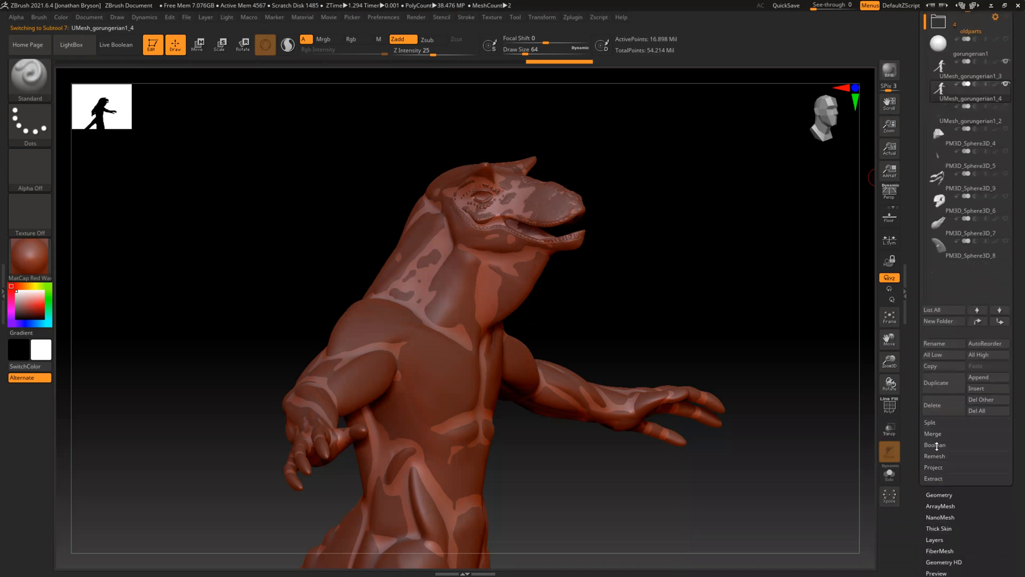
# Save the tool under the new file name gorungerian2.ztl in the personal OneDrive folder
pyautogui.moveTo(911, 259); pyautogui.dragTo(912, 518)
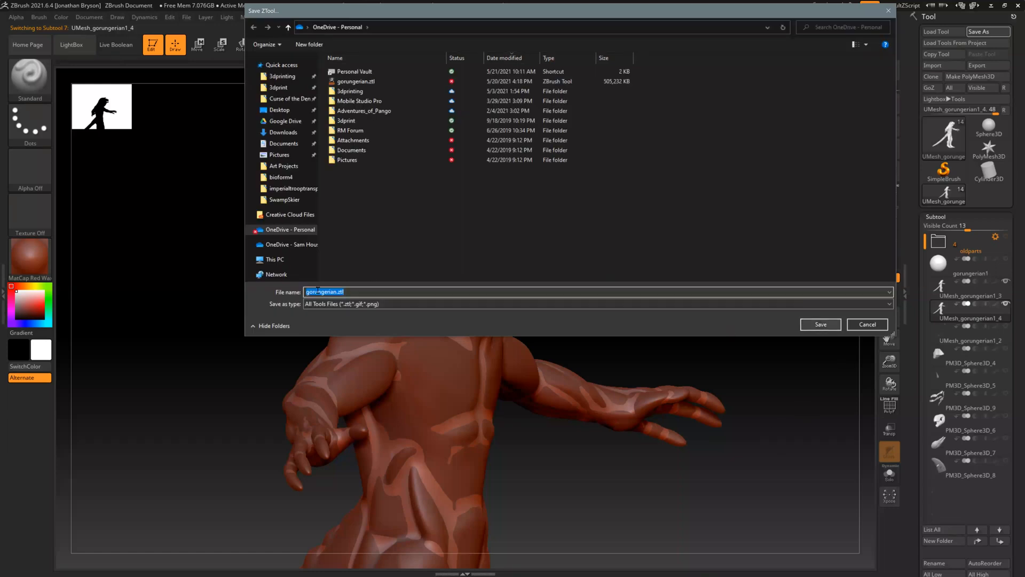
pyautogui.click(333, 292)
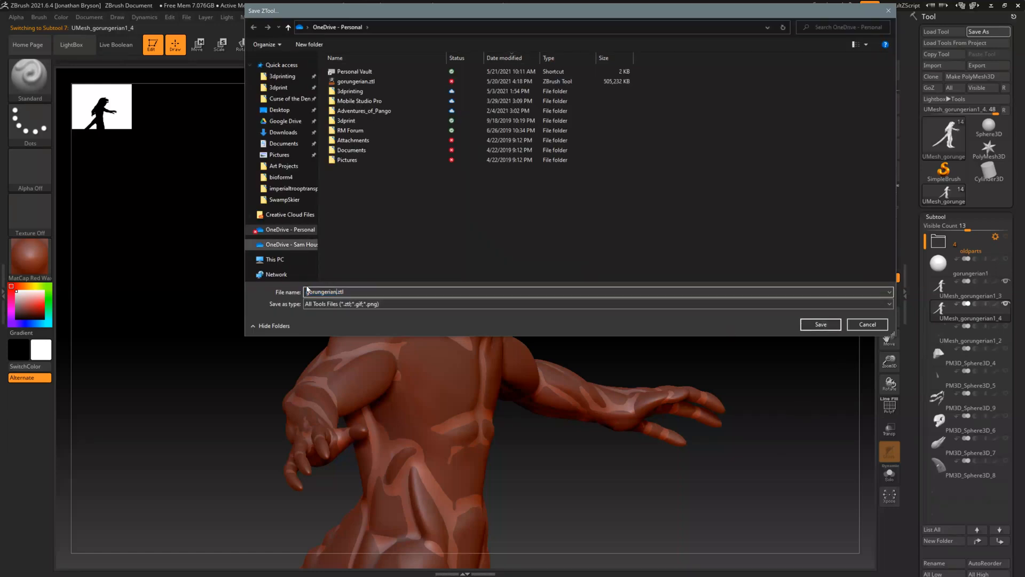
pyautogui.rightClick(314, 271)
pyautogui.click(269, 279)
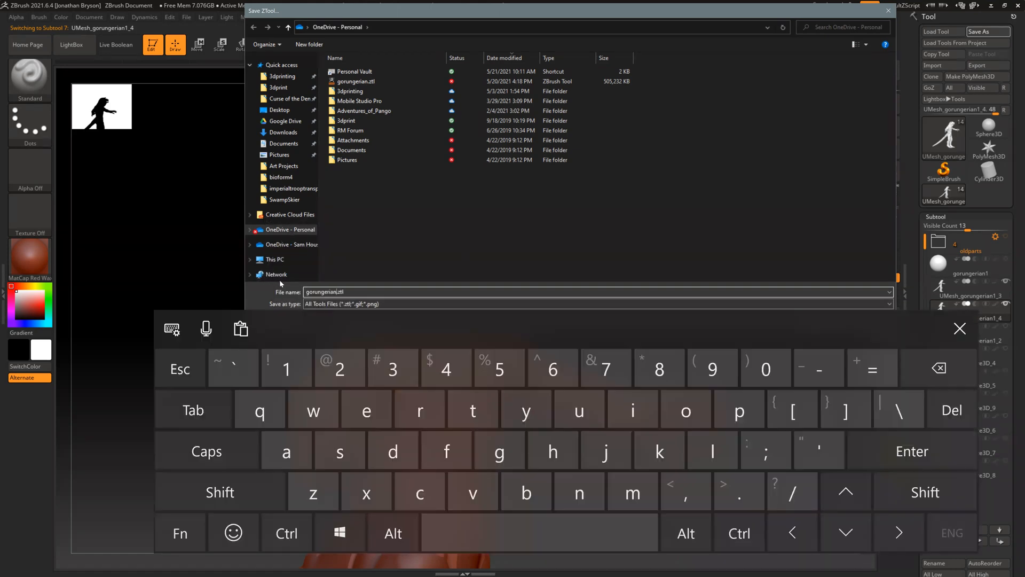
pyautogui.write('2')
pyautogui.press('Return')
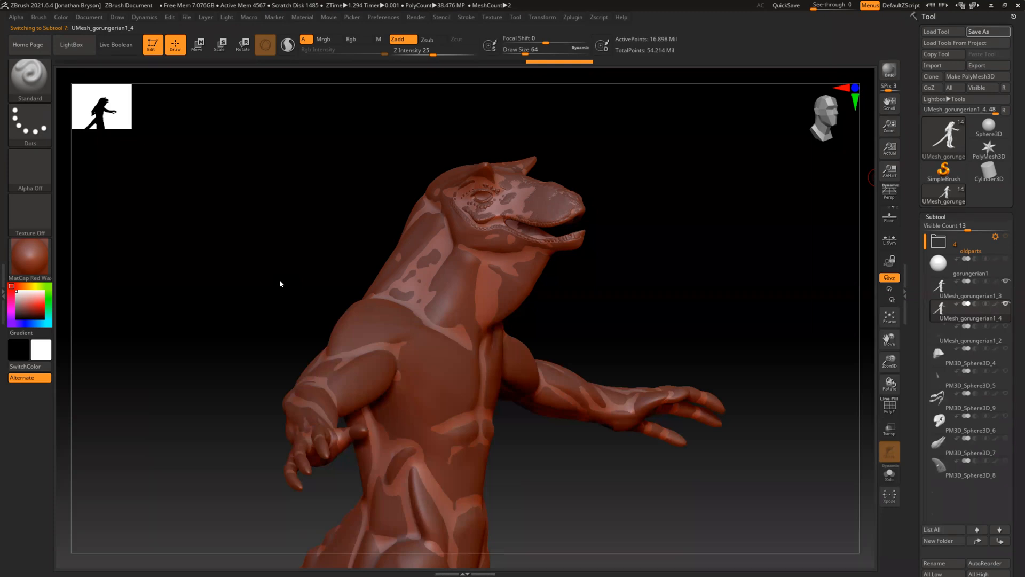
pyautogui.click(281, 282)
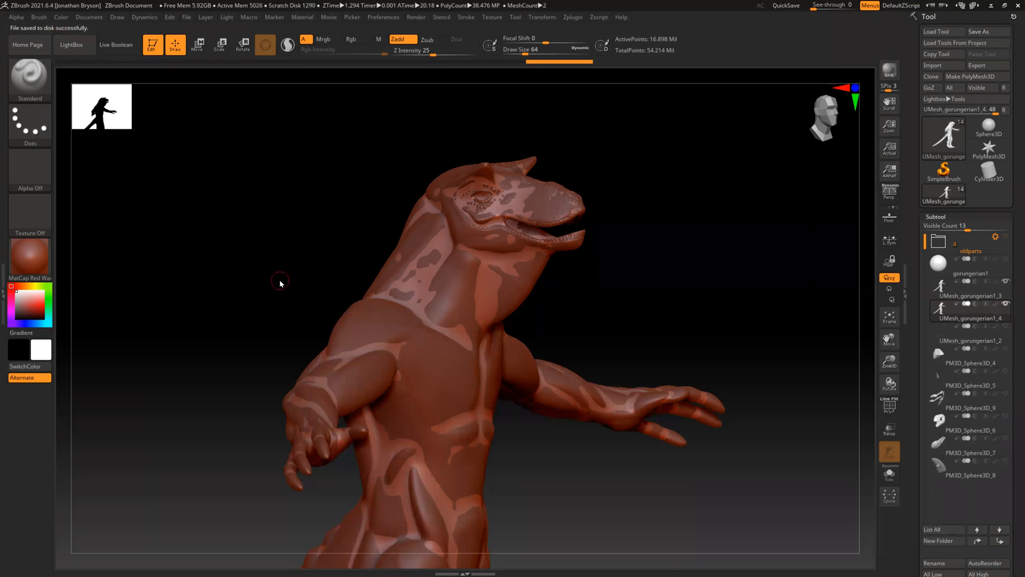
# Subdivide the remeshed body once more, up to subdivision level 7
pyautogui.scroll(-5, 914, 265)
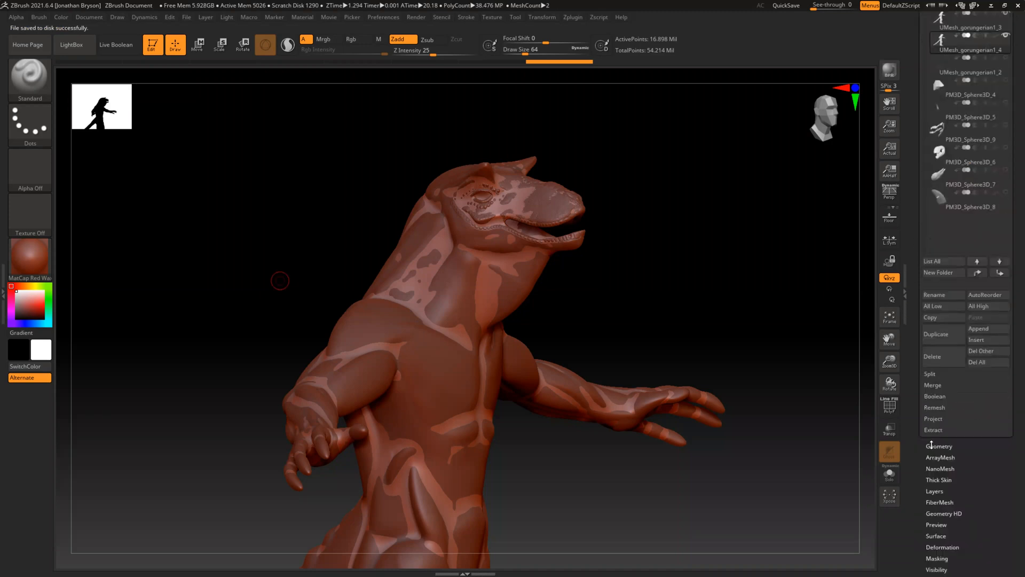
pyautogui.click(932, 445)
pyautogui.click(933, 51)
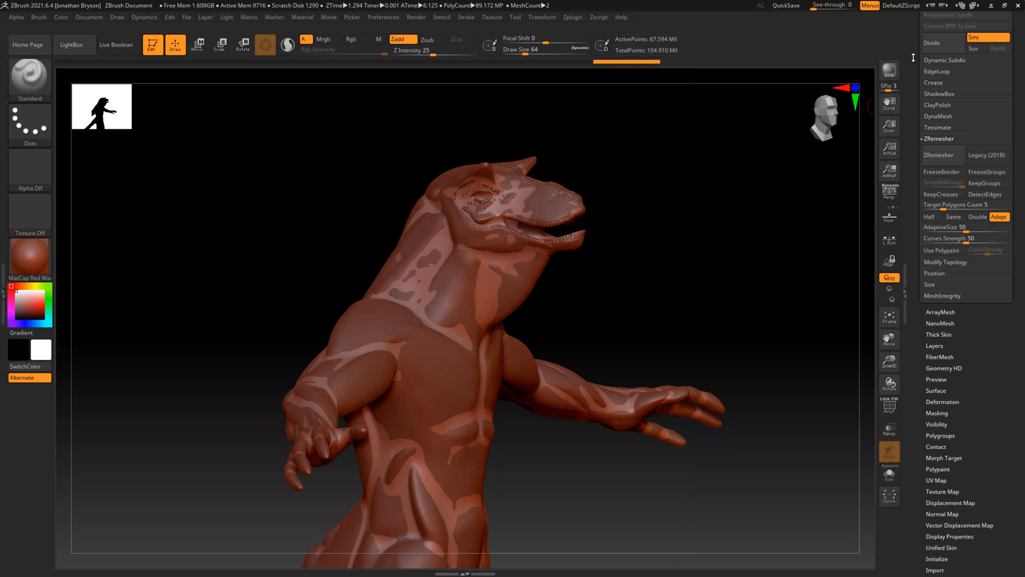
# Open the projection settings for transferring detail from UMesh_gorungerian1_3 to UMesh_gorungerian1_4
pyautogui.scroll(3, 913, 109)
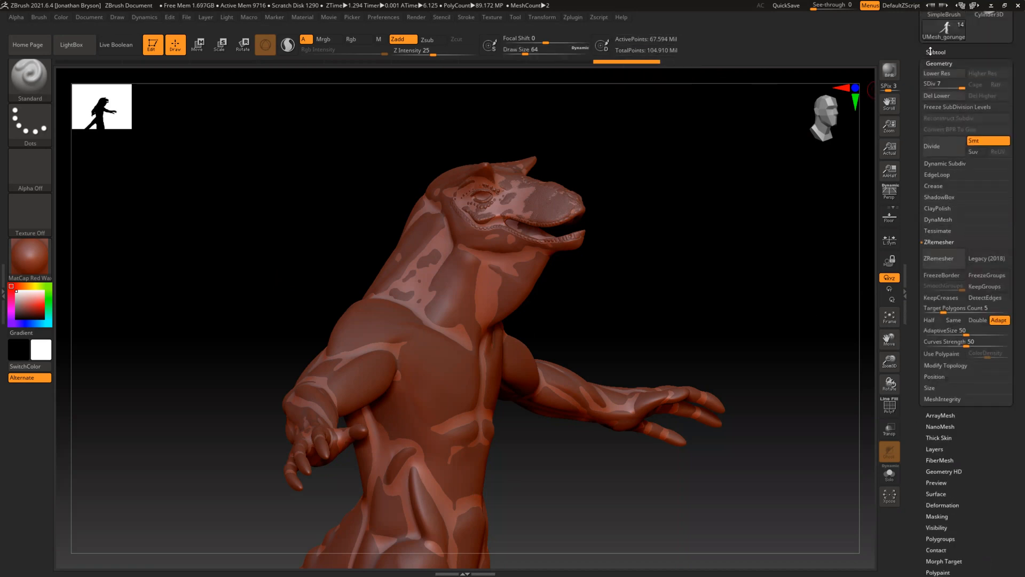
pyautogui.click(933, 51)
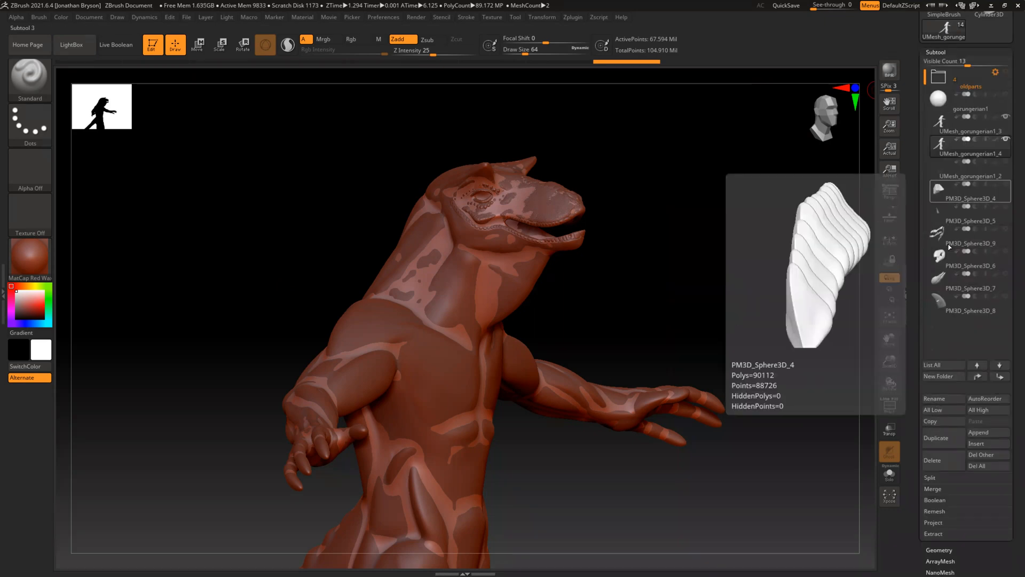
pyautogui.click(931, 522)
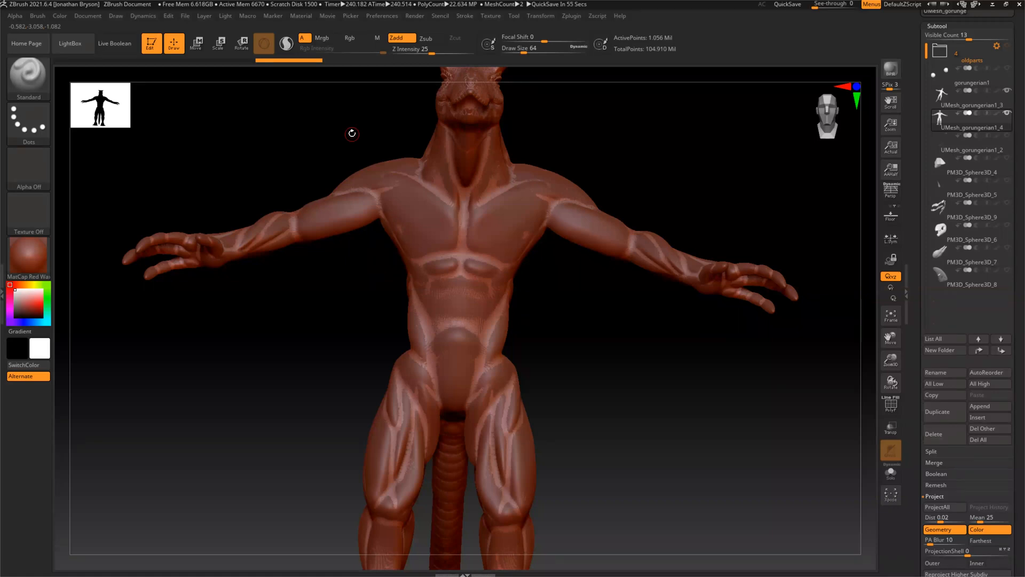
# Turn on the polyframe display and examine the body's topology from the side and front
pyautogui.moveTo(250, 383); pyautogui.dragTo(287, 372)
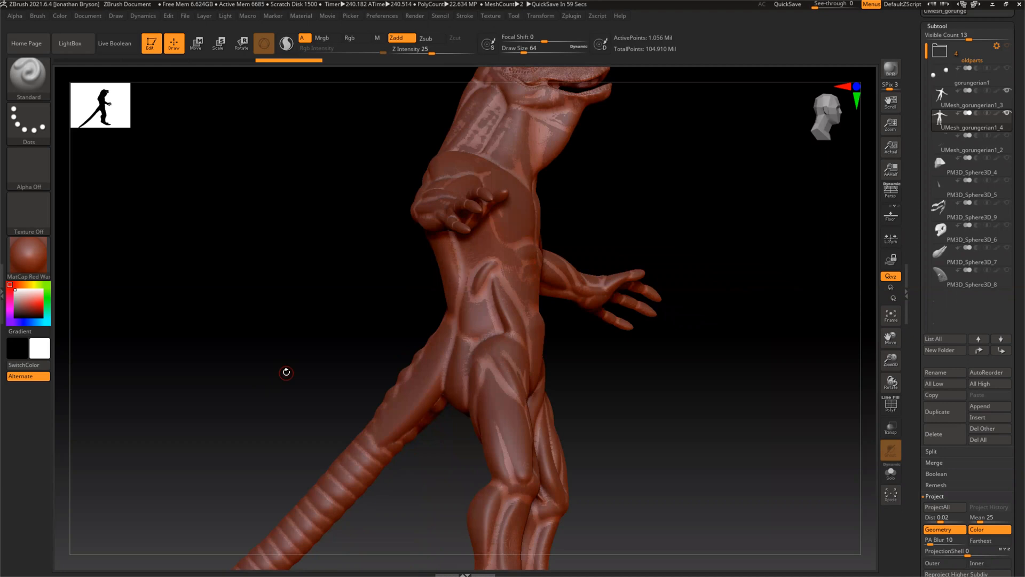
pyautogui.hotkey('shift', 'f')
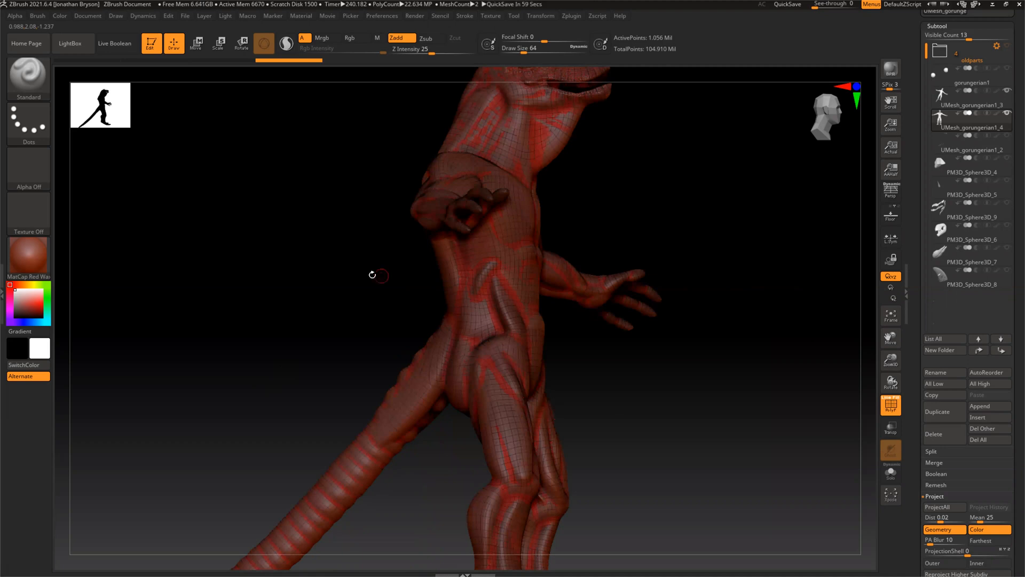
pyautogui.moveTo(348, 278); pyautogui.dragTo(663, 48)
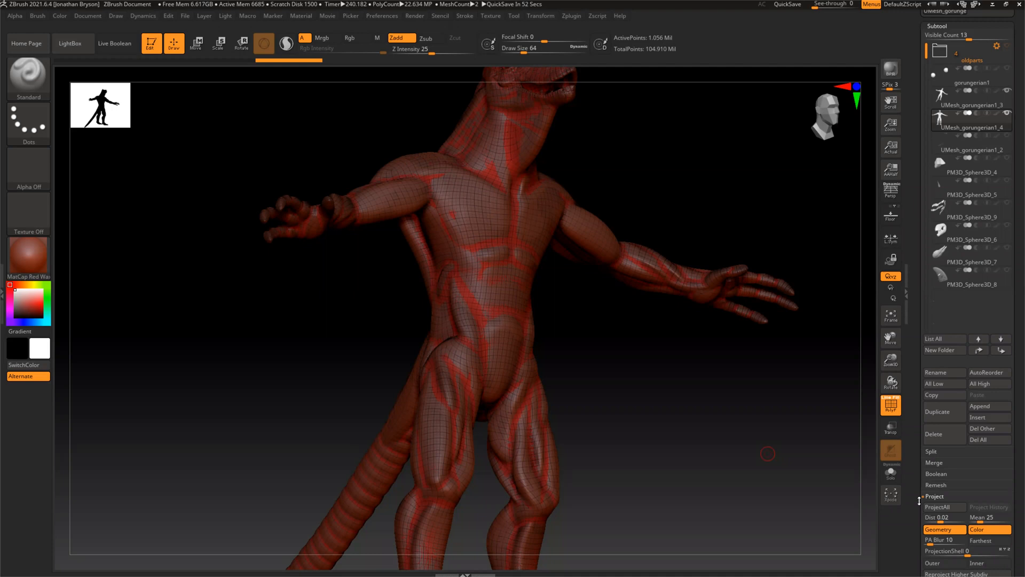
# Set the subdivision level of the UMesh_gorungerian1_4 body to 5
pyautogui.moveTo(915, 485); pyautogui.dragTo(915, 418)
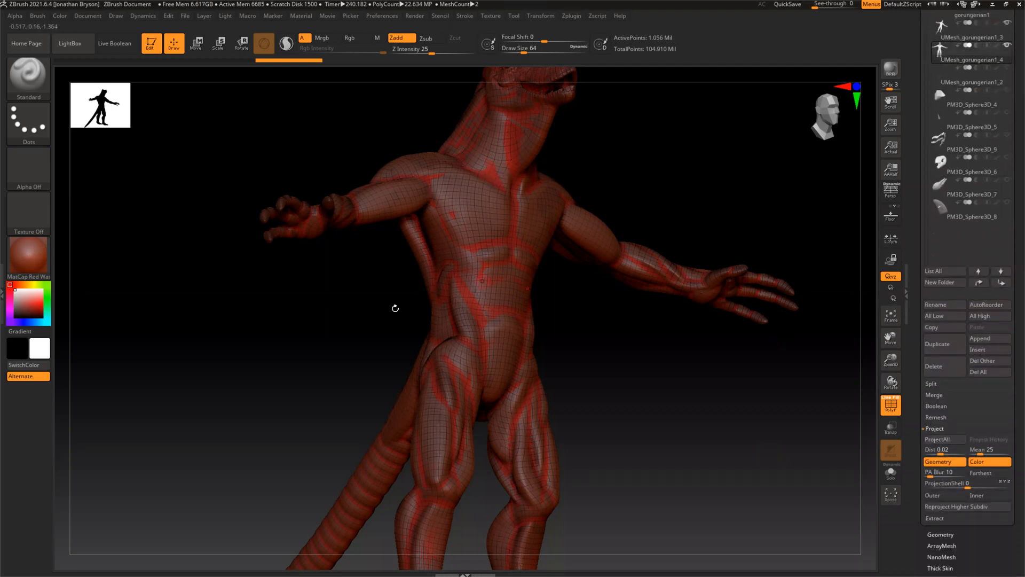
pyautogui.click(937, 535)
pyautogui.moveTo(916, 81); pyautogui.dragTo(917, 213)
pyautogui.moveTo(948, 123); pyautogui.dragTo(956, 123)
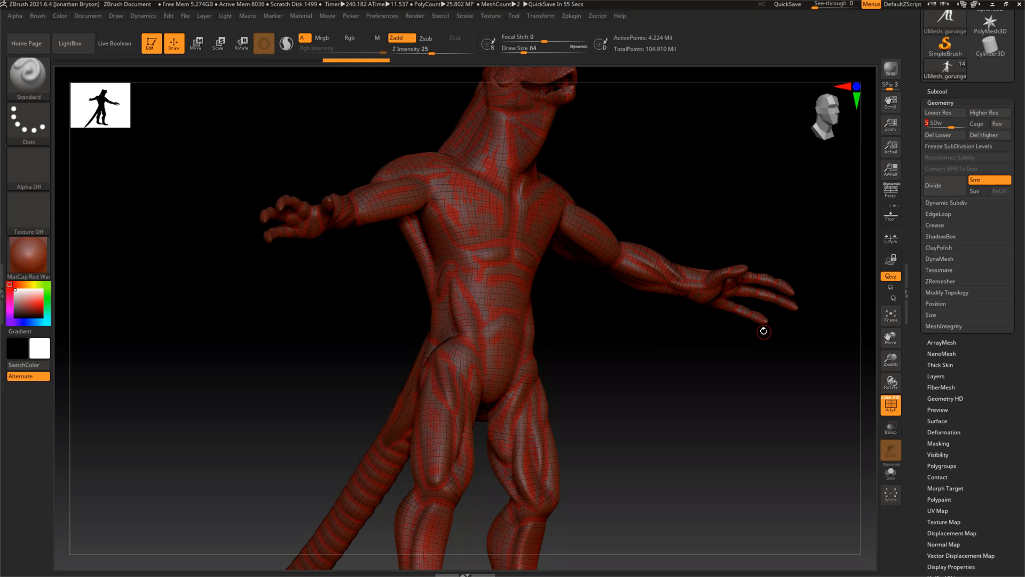
# Save the tool over the existing gorungerian2.ztl file in the OneDrive folder
pyautogui.moveTo(913, 51); pyautogui.dragTo(914, 174)
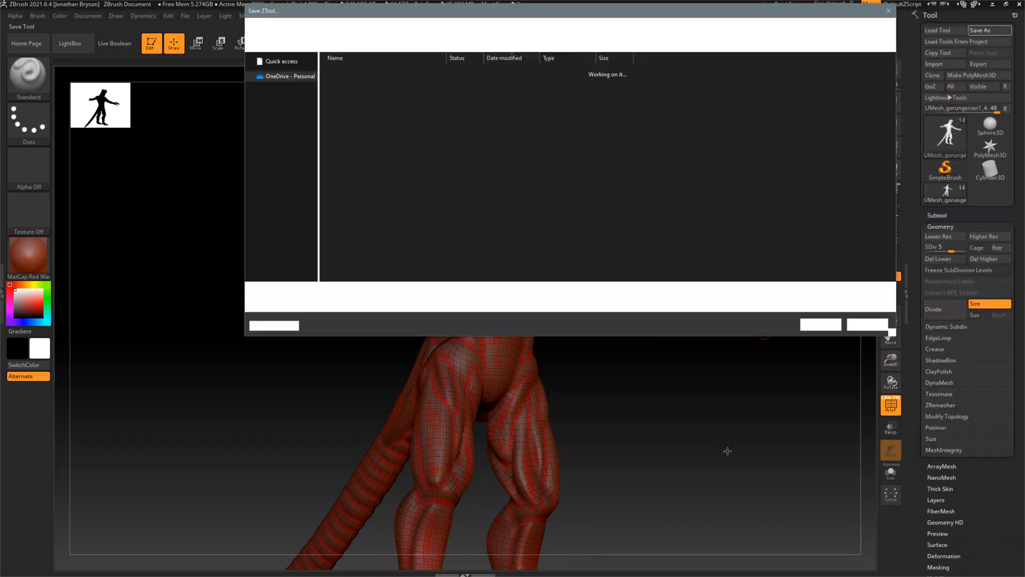
pyautogui.click(353, 71)
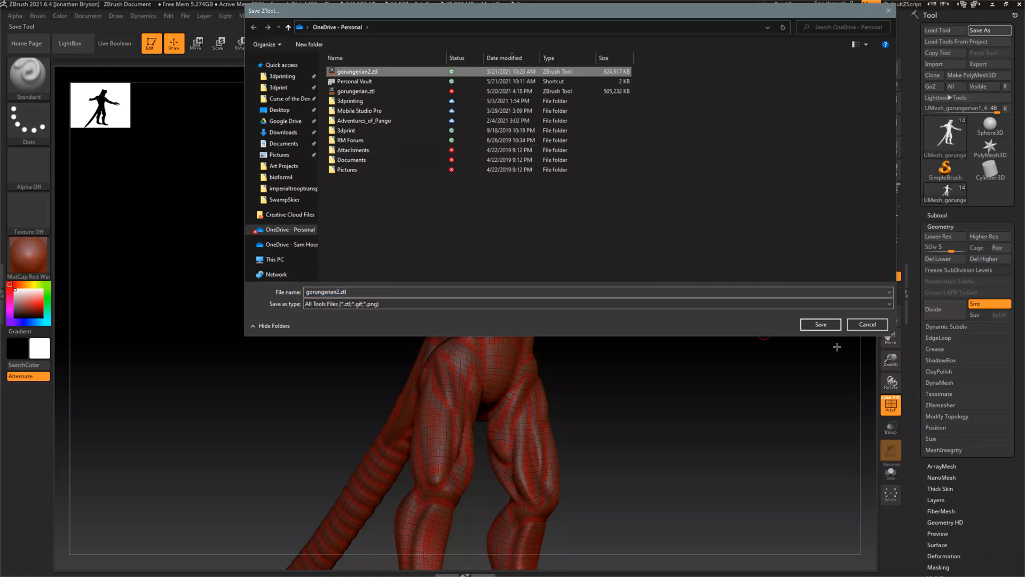
pyautogui.click(820, 325)
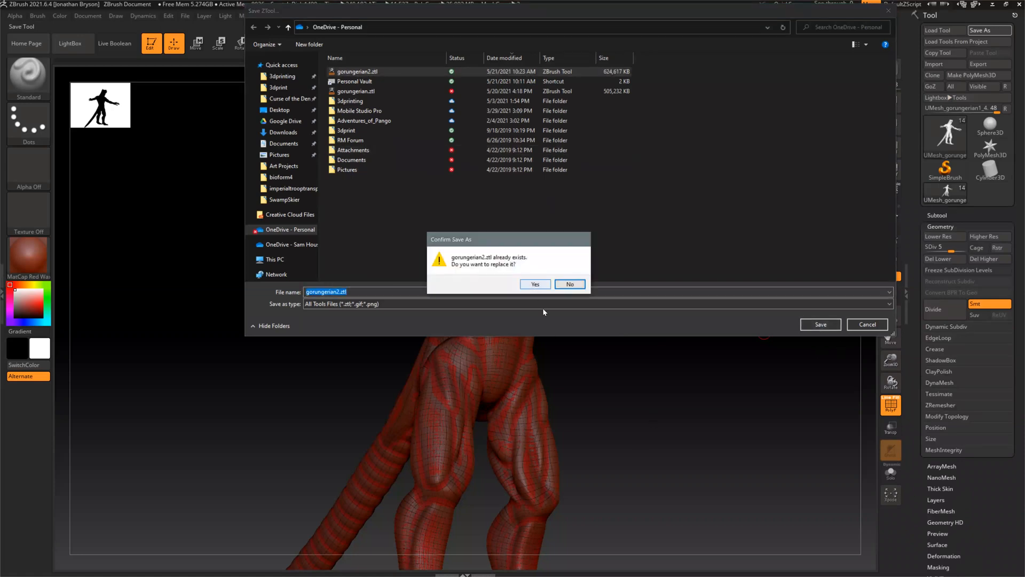
pyautogui.click(542, 284)
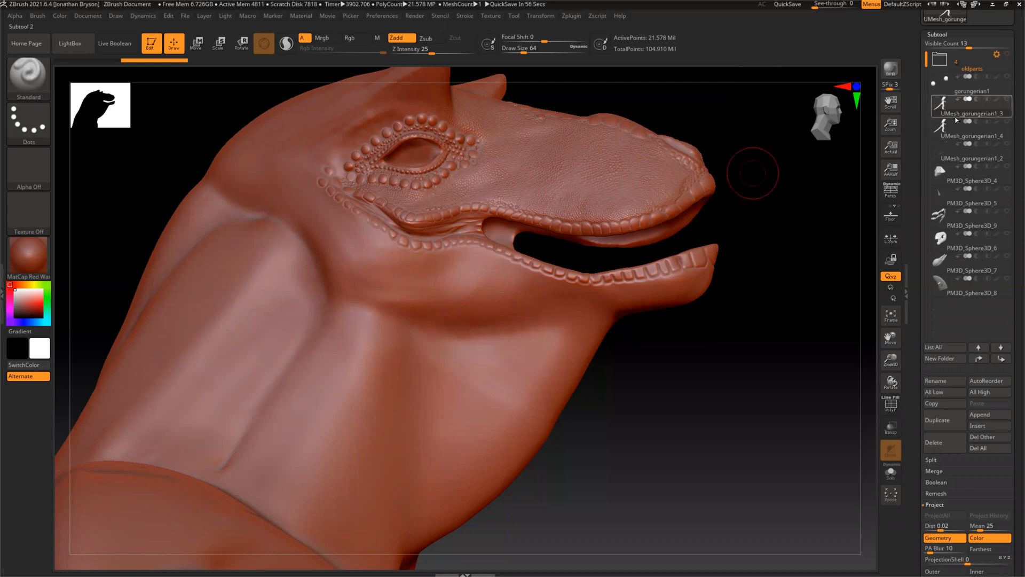
# Make UMesh_gorungerian1_4 the active subtool and examine the projected surface around the corner of its mouth
pyautogui.click(943, 131)
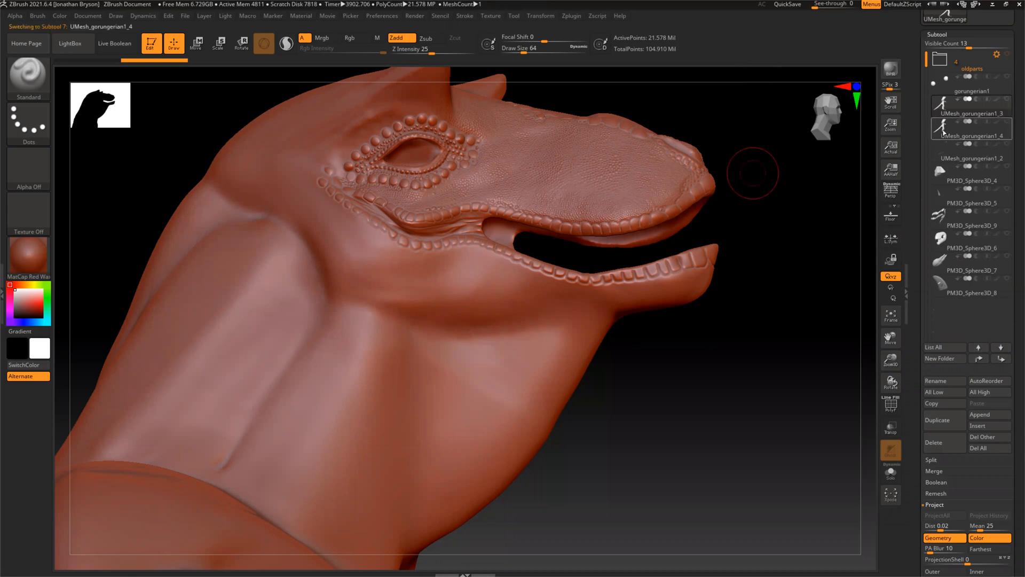
pyautogui.moveTo(944, 131)
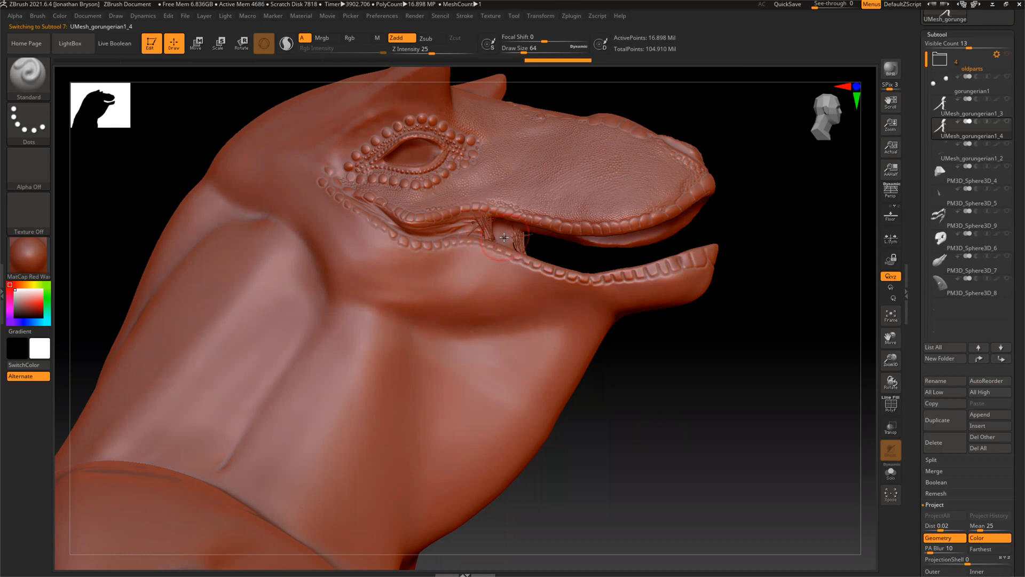
pyautogui.press('alt')
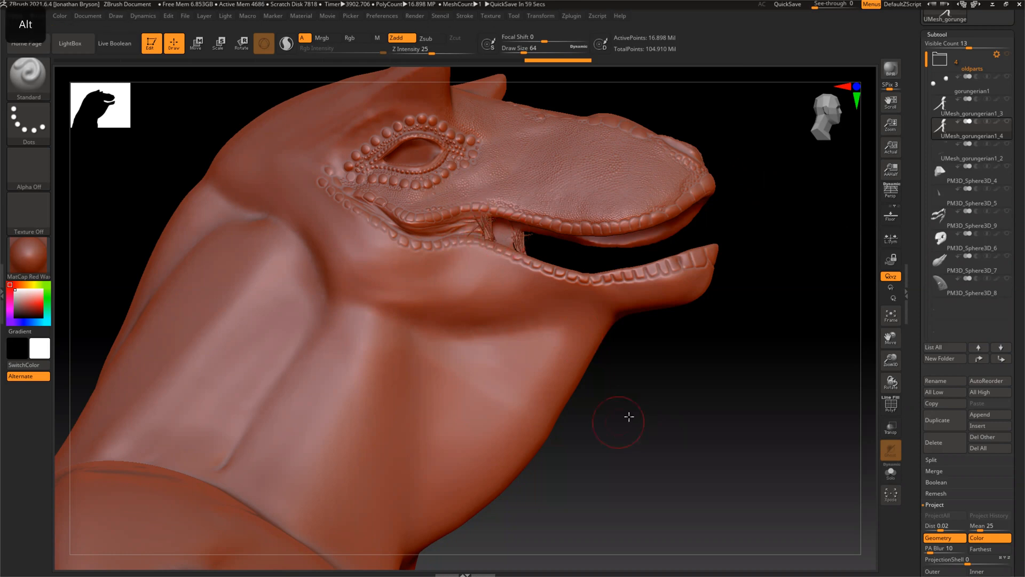
pyautogui.keyDown('alt'); pyautogui.moveTo(643, 439); pyautogui.dragTo(664, 460); pyautogui.keyUp('alt')
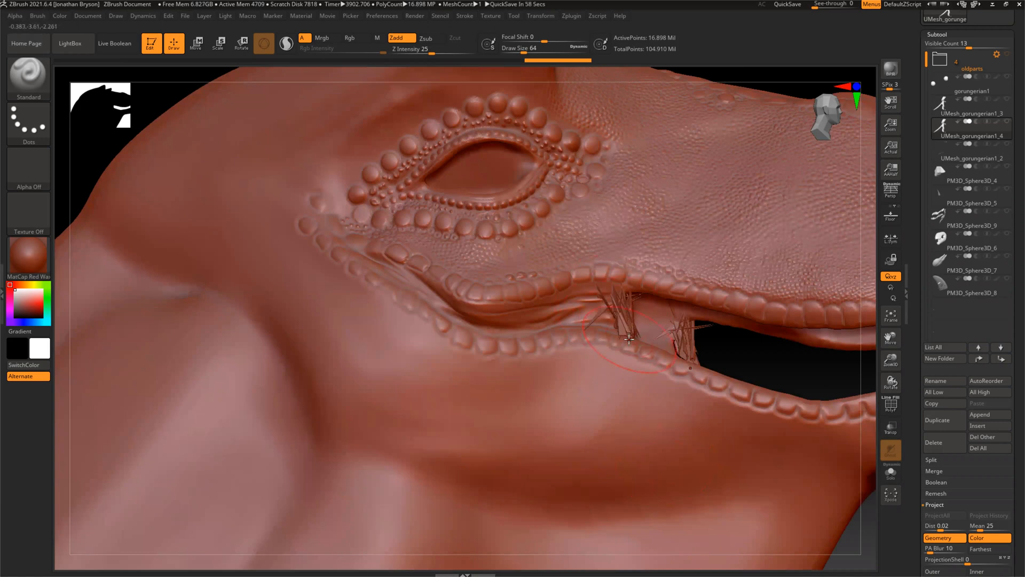
# Reduce the draw size to about 33 and smooth out the stray projection spikes at the corner of the mouth
pyautogui.moveTo(524, 51); pyautogui.dragTo(518, 52)
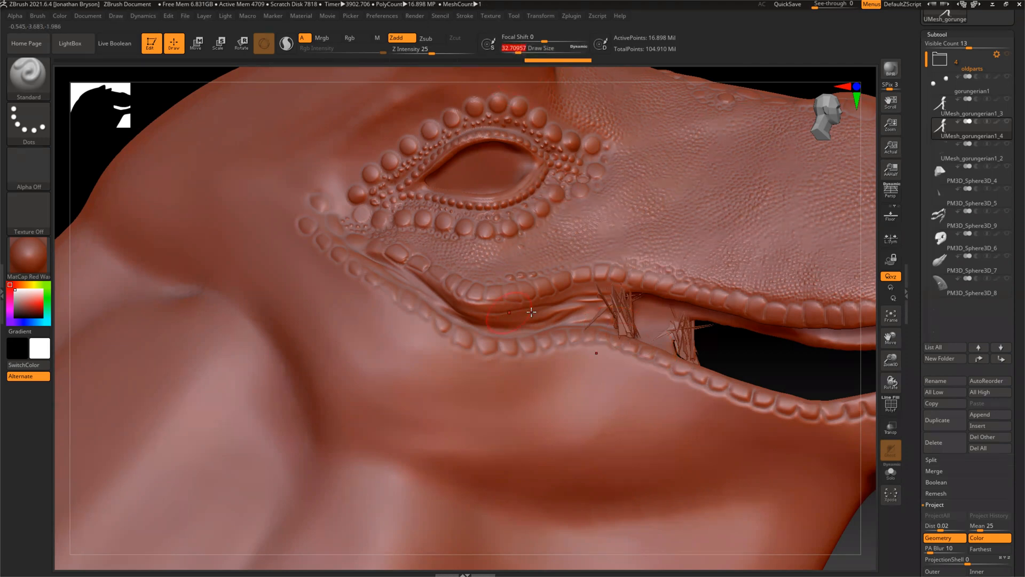
pyautogui.press('shift')
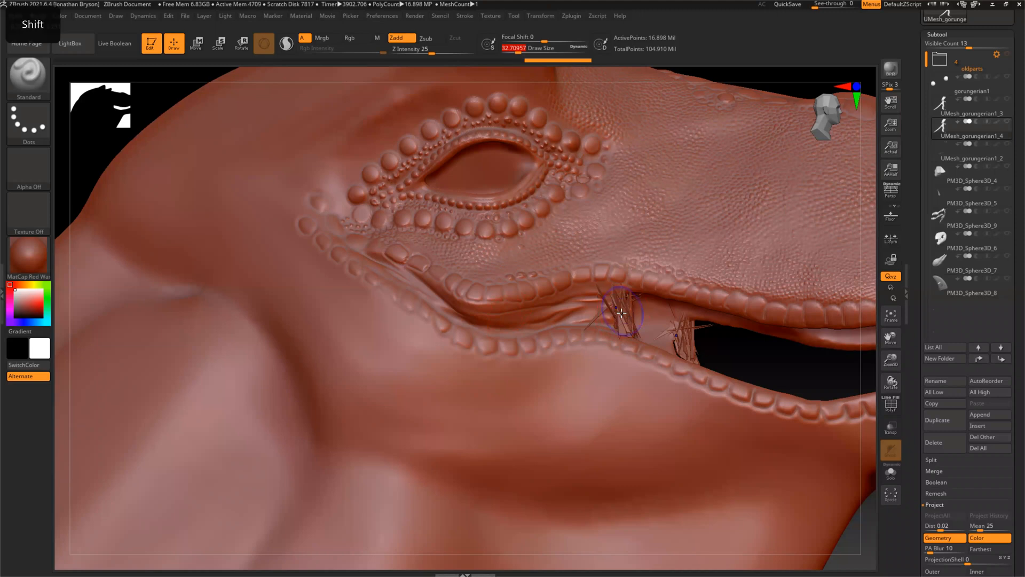
pyautogui.moveTo(624, 320)
pyautogui.keyDown('shift'); pyautogui.mouseDown()
pyautogui.moveTo(605, 314)
pyautogui.moveTo(618, 304)
pyautogui.mouseUp(); pyautogui.keyUp('shift')
pyautogui.press('shift')
pyautogui.moveTo(707, 346)
pyautogui.mouseDown()
pyautogui.moveTo(618, 320)
pyautogui.moveTo(621, 307)
pyautogui.mouseUp()
pyautogui.press('shift')
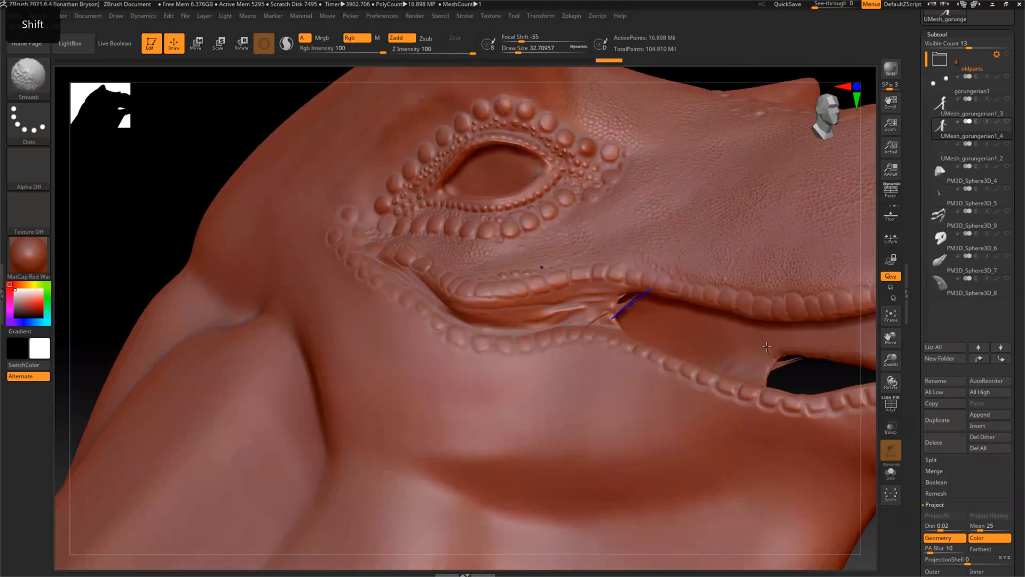
pyautogui.moveTo(778, 368)
pyautogui.keyDown('shift'); pyautogui.mouseDown()
pyautogui.moveTo(803, 365)
pyautogui.moveTo(774, 364)
pyautogui.moveTo(788, 368)
pyautogui.mouseUp(); pyautogui.keyUp('shift')
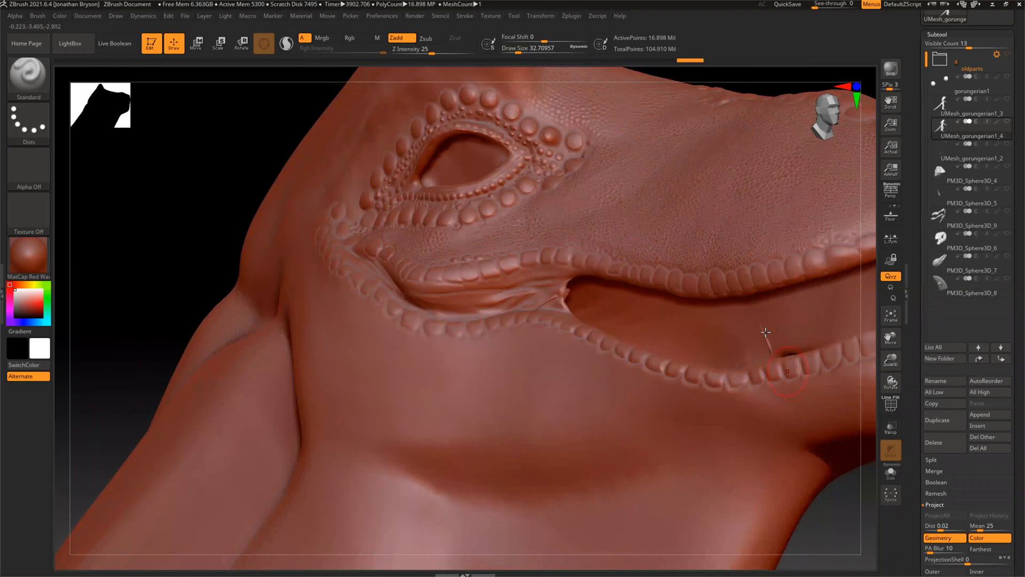
# Smooth the remaining spikes inside the mouth near the lower jaw and check the opposite side of the head
pyautogui.press('shift')
pyautogui.moveTo(762, 332)
pyautogui.keyDown('shift'); pyautogui.mouseDown()
pyautogui.moveTo(758, 319)
pyautogui.moveTo(757, 338)
pyautogui.mouseUp(); pyautogui.keyUp('shift')
pyautogui.press('shift')
pyautogui.keyDown('shift'); pyautogui.moveTo(536, 298); pyautogui.dragTo(558, 295); pyautogui.keyUp('shift')
pyautogui.moveTo(195, 221)
pyautogui.mouseDown()
pyautogui.moveTo(289, 276)
pyautogui.moveTo(279, 239)
pyautogui.mouseUp()
pyautogui.moveTo(545, 302)
pyautogui.mouseDown()
pyautogui.moveTo(523, 290)
pyautogui.moveTo(555, 289)
pyautogui.mouseUp()
pyautogui.press('shift')
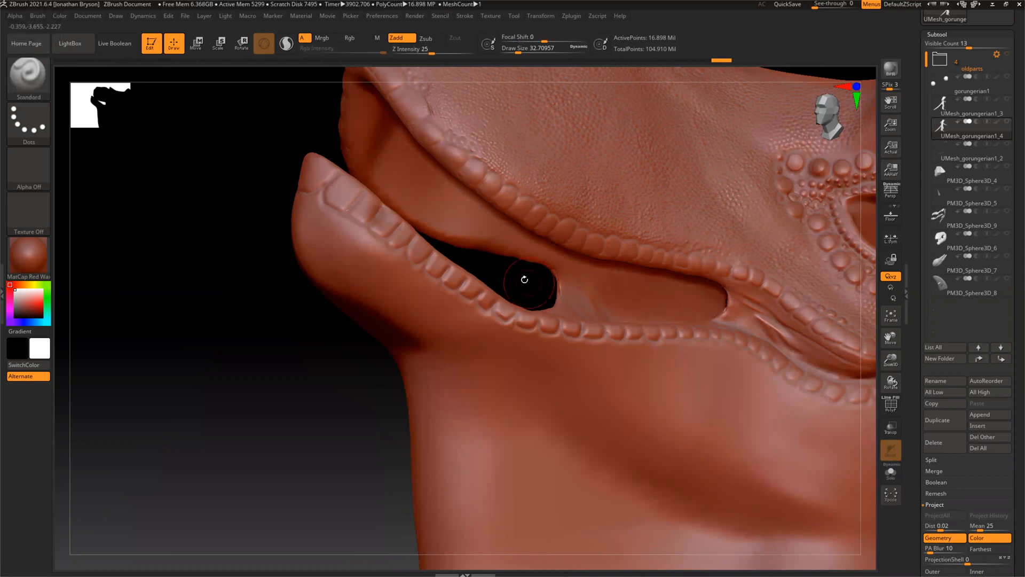
pyautogui.moveTo(543, 293)
pyautogui.mouseDown()
pyautogui.moveTo(288, 229)
pyautogui.moveTo(284, 237)
pyautogui.moveTo(351, 280)
pyautogui.mouseUp()
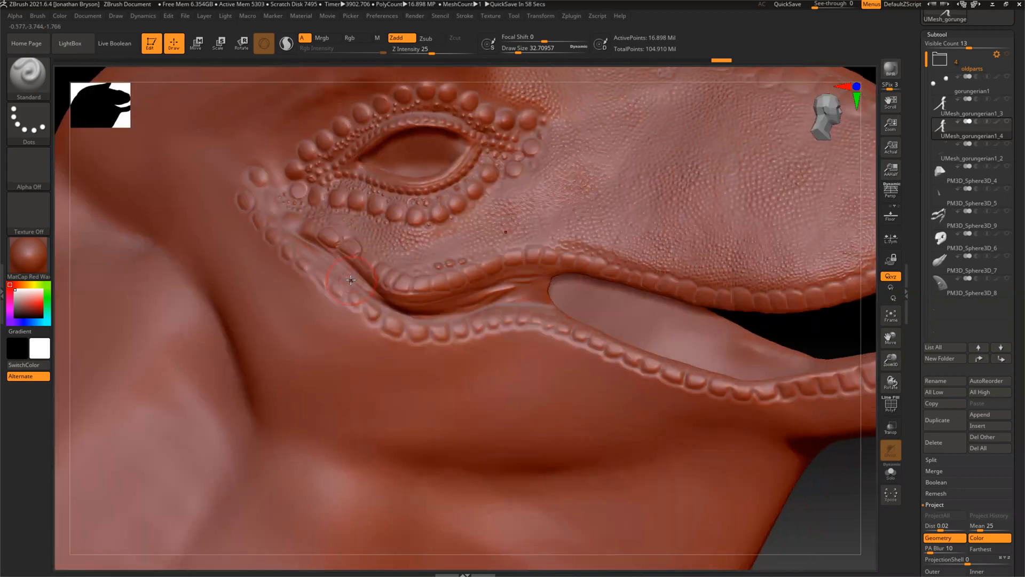
# Choose the ZProject brush, show the UMesh_gorungerian1_3 subtool as the projection source, and set the draw size to about 54
pyautogui.click(21, 79)
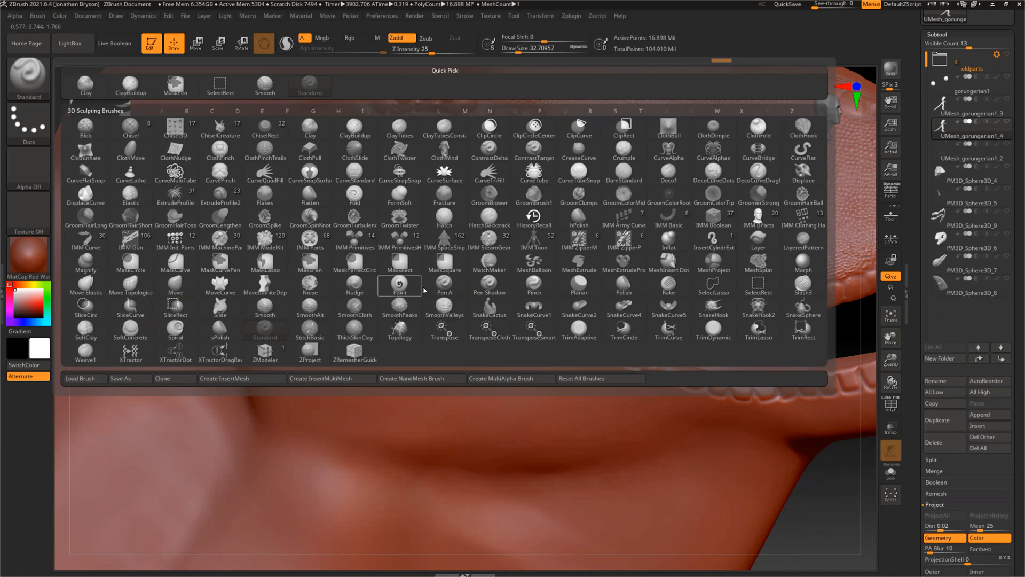
pyautogui.click(308, 353)
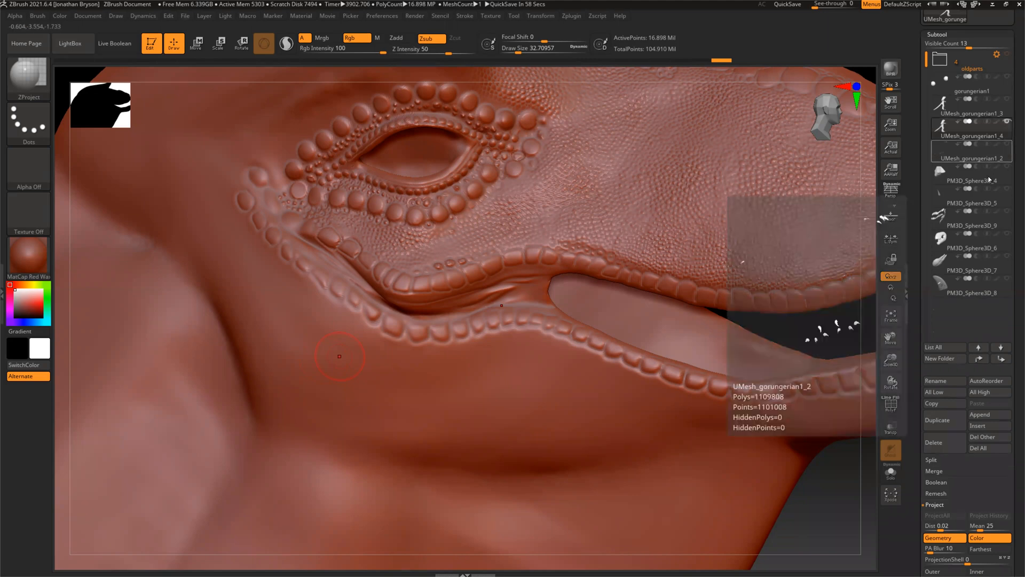
pyautogui.click(1007, 99)
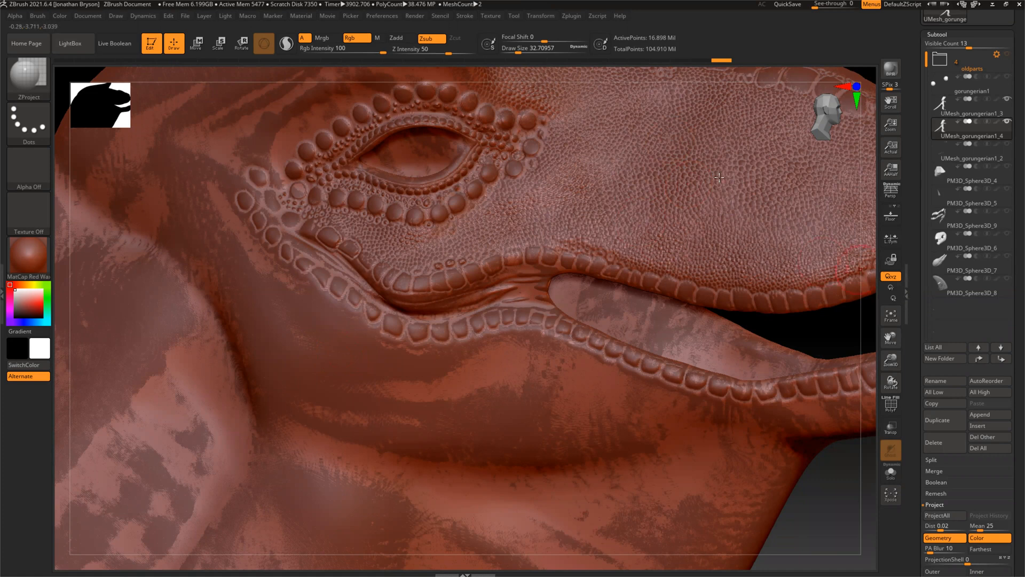
pyautogui.click(523, 52)
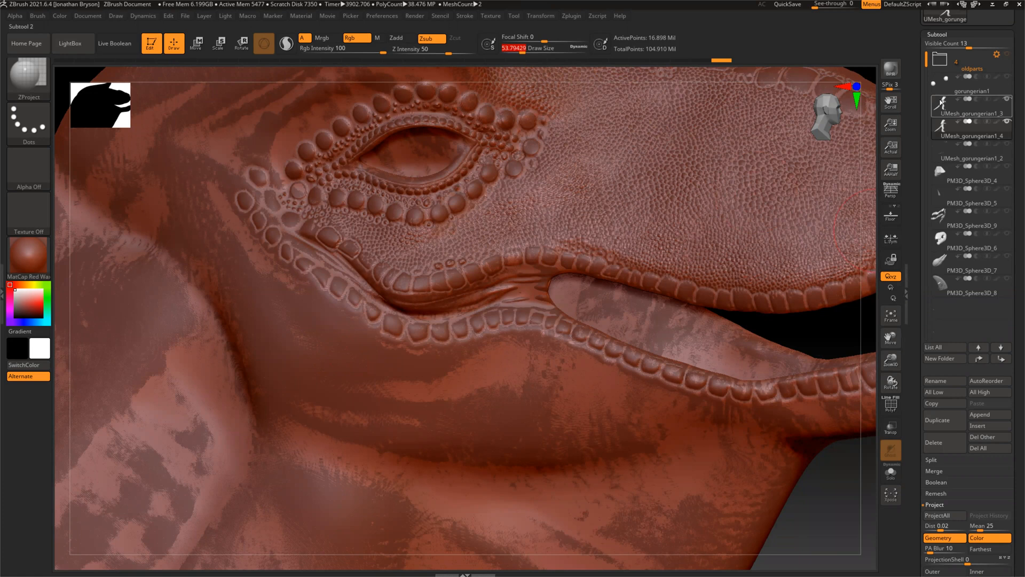
# Set the subdivision level of the UMesh_gorungerian1_4 body to 7
pyautogui.moveTo(916, 391); pyautogui.dragTo(916, 296)
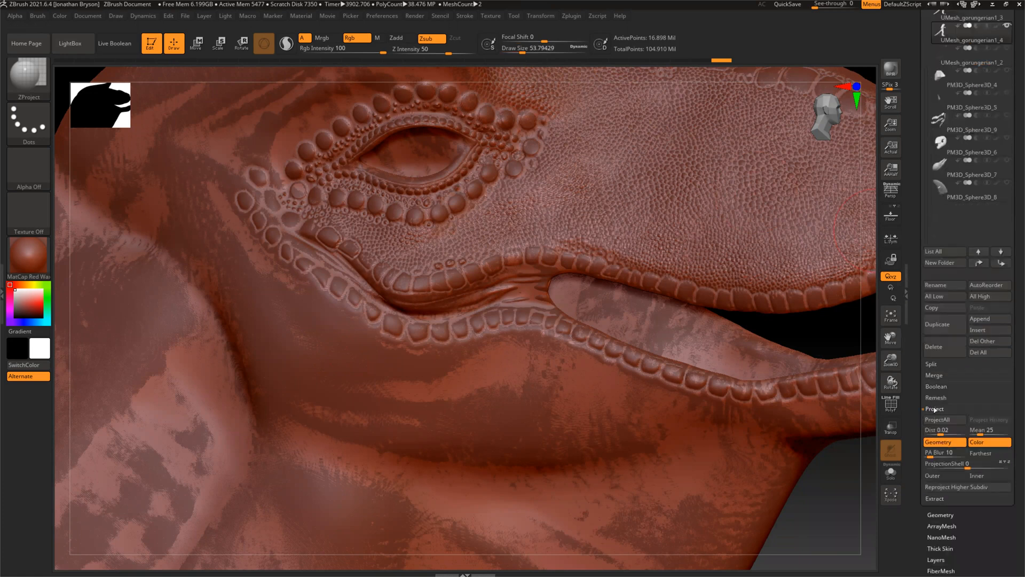
pyautogui.click(936, 515)
pyautogui.moveTo(910, 106); pyautogui.dragTo(914, 177)
pyautogui.moveTo(960, 126); pyautogui.dragTo(969, 126)
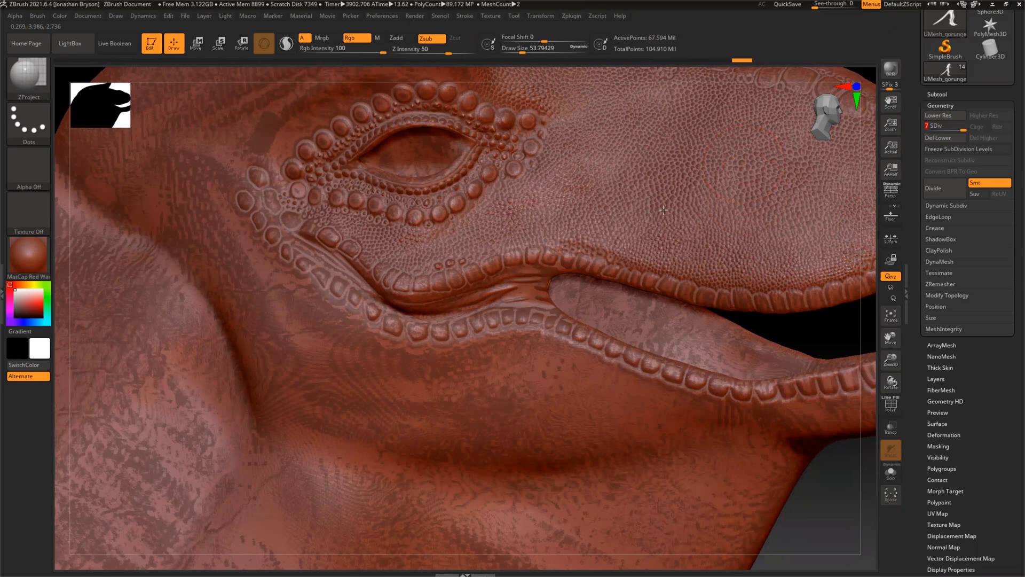
# Project the original sculpt's detail with ZProject onto the snout skin and the scales around the eye
pyautogui.moveTo(592, 170); pyautogui.dragTo(584, 163)
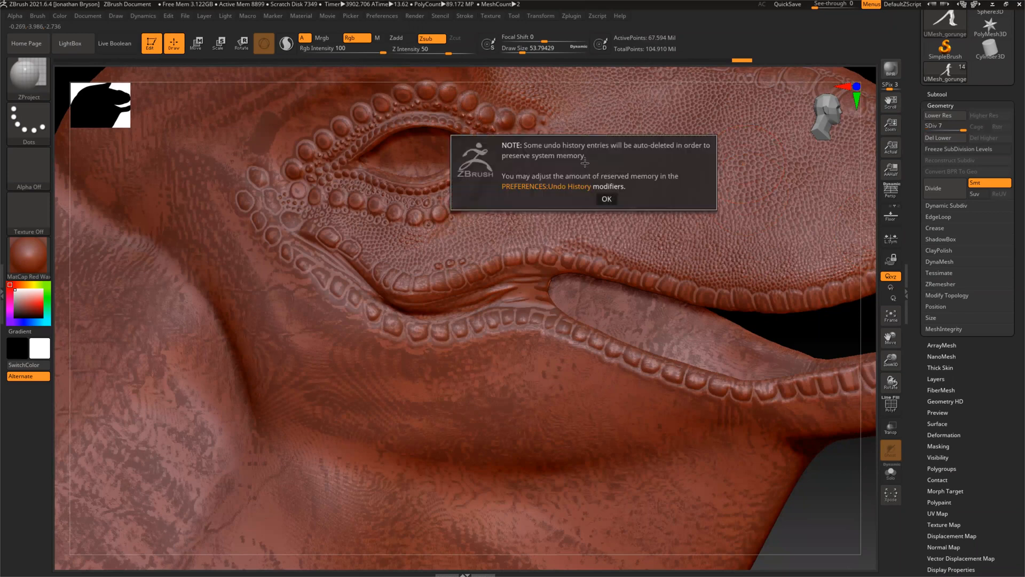
pyautogui.click(604, 198)
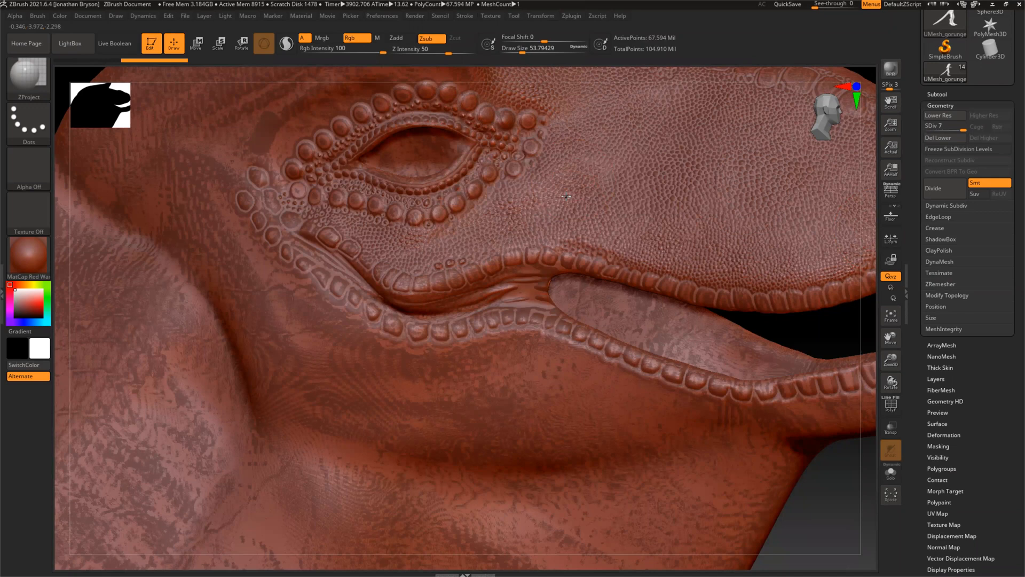
pyautogui.click(536, 173)
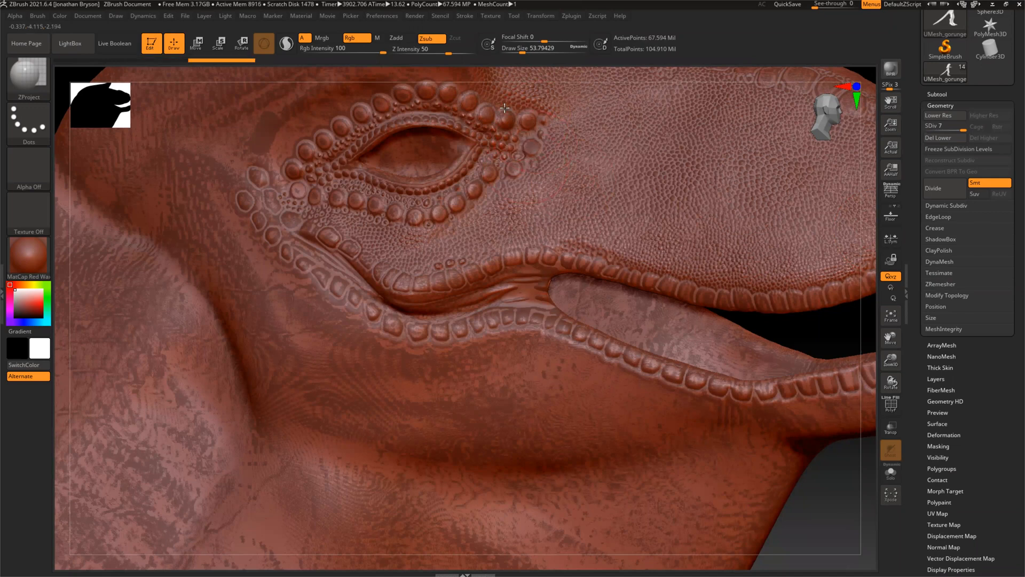
pyautogui.click(447, 217)
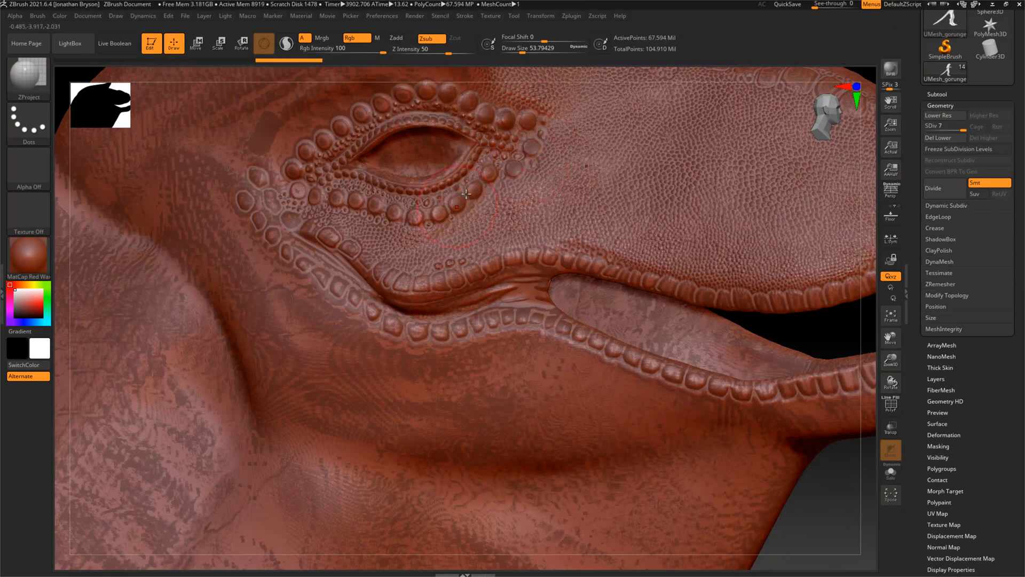
pyautogui.click(398, 217)
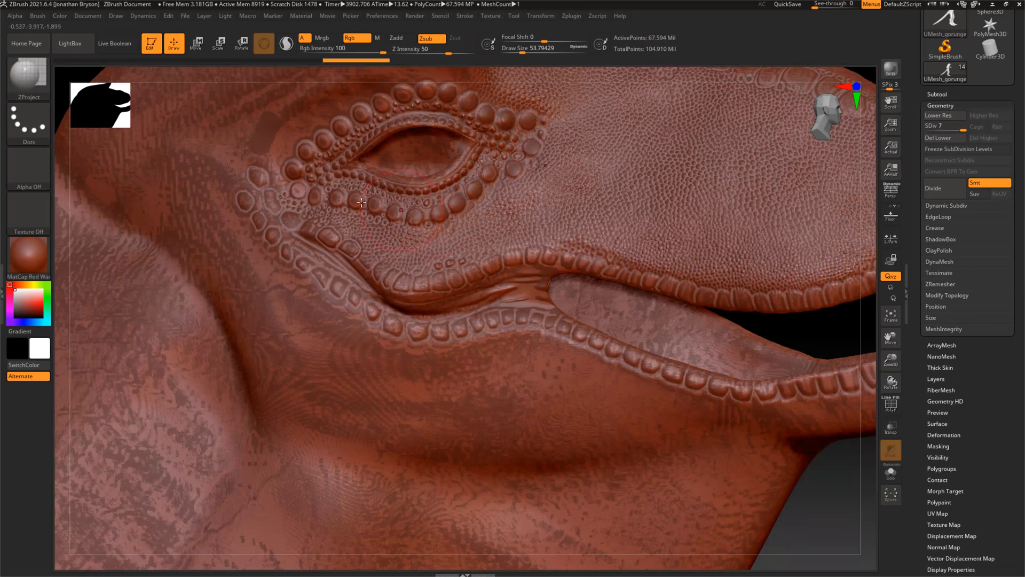
pyautogui.click(298, 188)
pyautogui.click(302, 186)
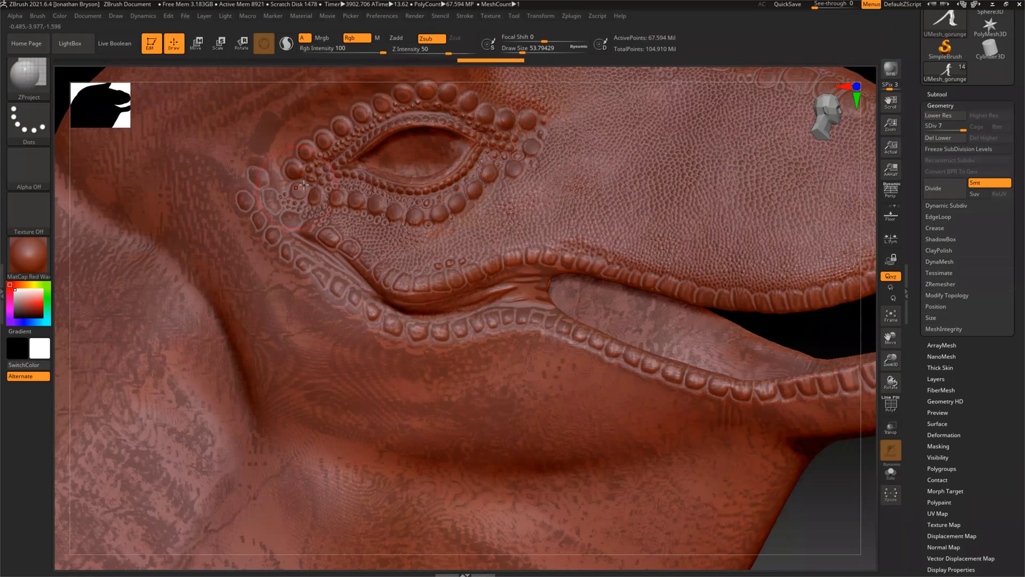
# Project the original detail with ZProject onto the scales behind the mouth corner and along both lips
pyautogui.click(262, 185)
pyautogui.moveTo(325, 235)
pyautogui.mouseDown()
pyautogui.moveTo(426, 284)
pyautogui.moveTo(550, 258)
pyautogui.moveTo(536, 267)
pyautogui.mouseUp()
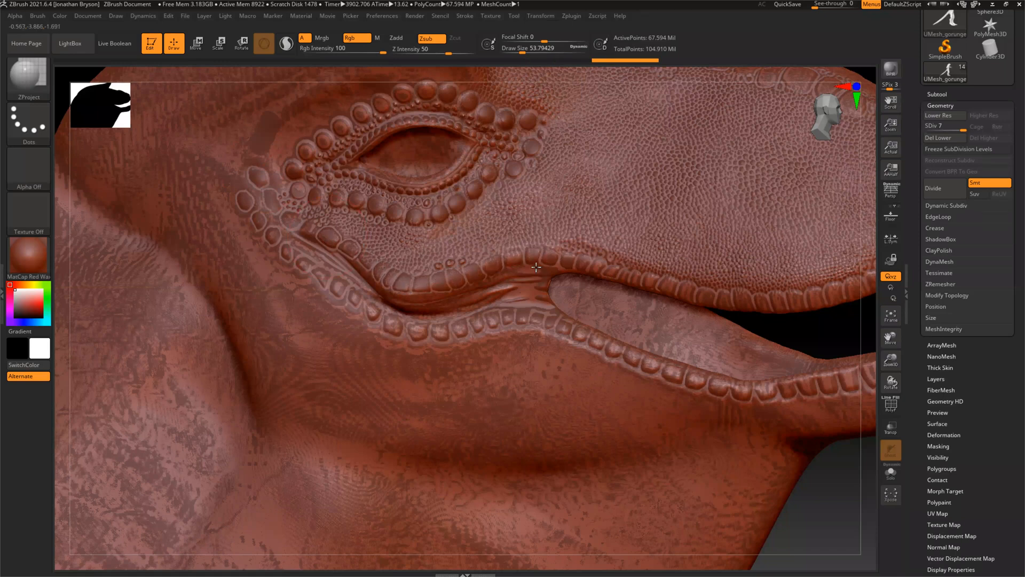
pyautogui.hotkey('ctrl', 'z')
pyautogui.hotkey('ctrl', 'z')
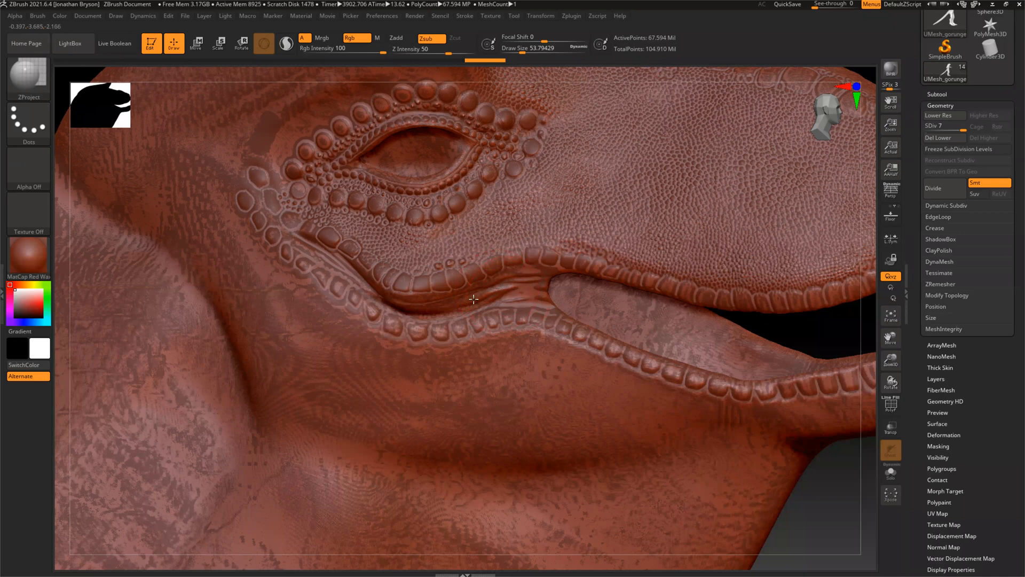
pyautogui.hotkey('ctrl', 'shift', 'z')
pyautogui.hotkey('ctrl', 'shift', 'z')
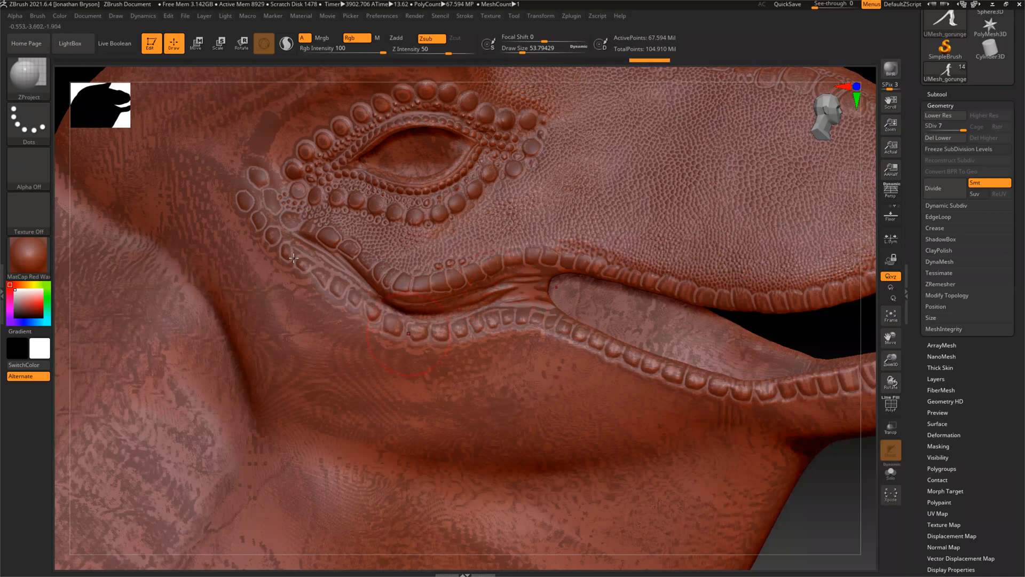
pyautogui.hotkey('ctrl', 'shift', 'z')
pyautogui.hotkey('ctrl', 'shift', 'z')
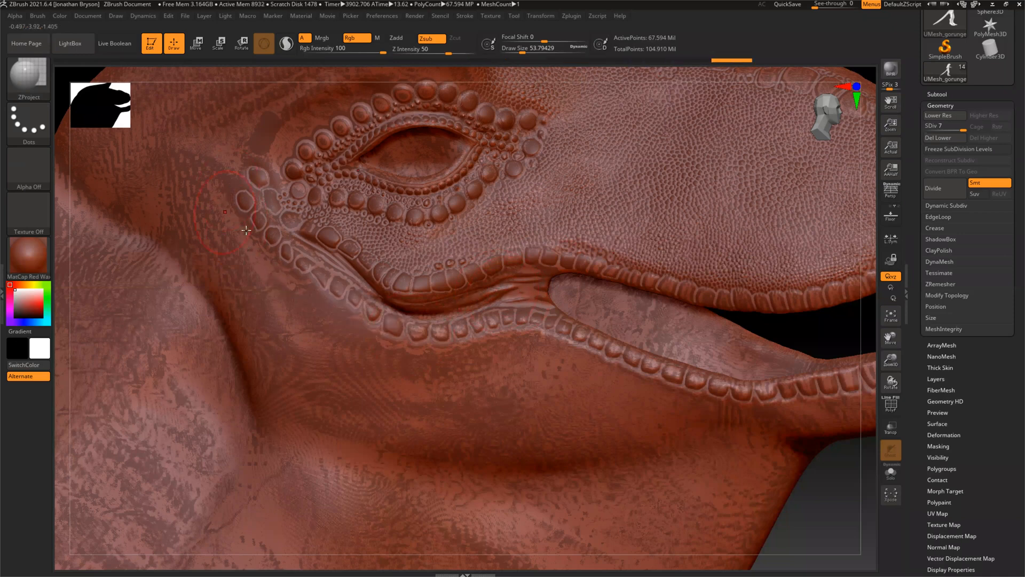
pyautogui.hotkey('ctrl', 'shift', 'z')
pyautogui.hotkey('ctrl', 'shift', 'z')
pyautogui.hotkey('ctrl', 'shift', 'z')
pyautogui.hotkey('ctrl', 'shift', 'z')
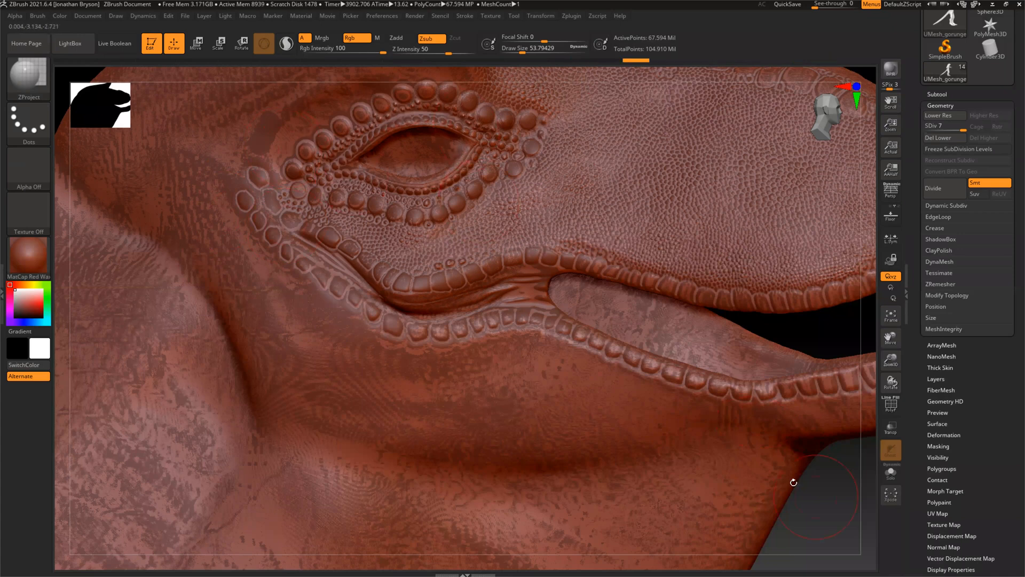
# Toggle the visibility of the UMesh_gorungerian1_3 subtool to compare the projected face with the original sculpt
pyautogui.moveTo(808, 510); pyautogui.dragTo(684, 117)
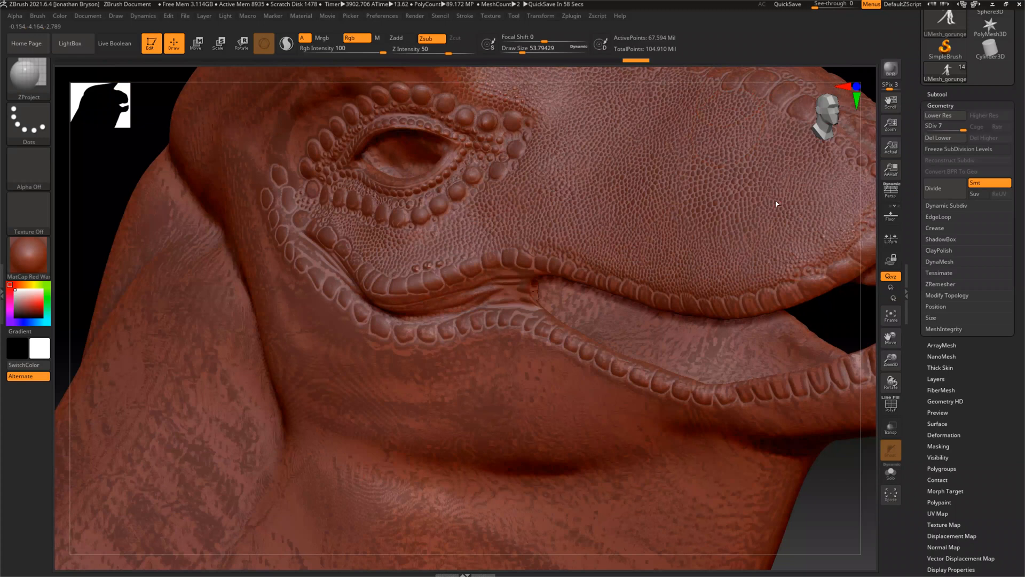
pyautogui.click(930, 93)
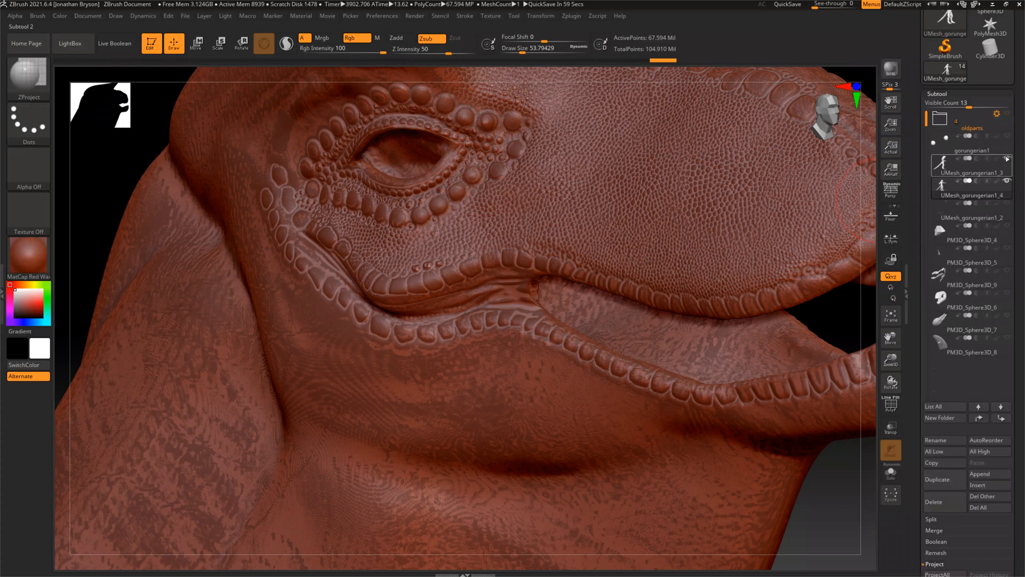
pyautogui.click(1007, 158)
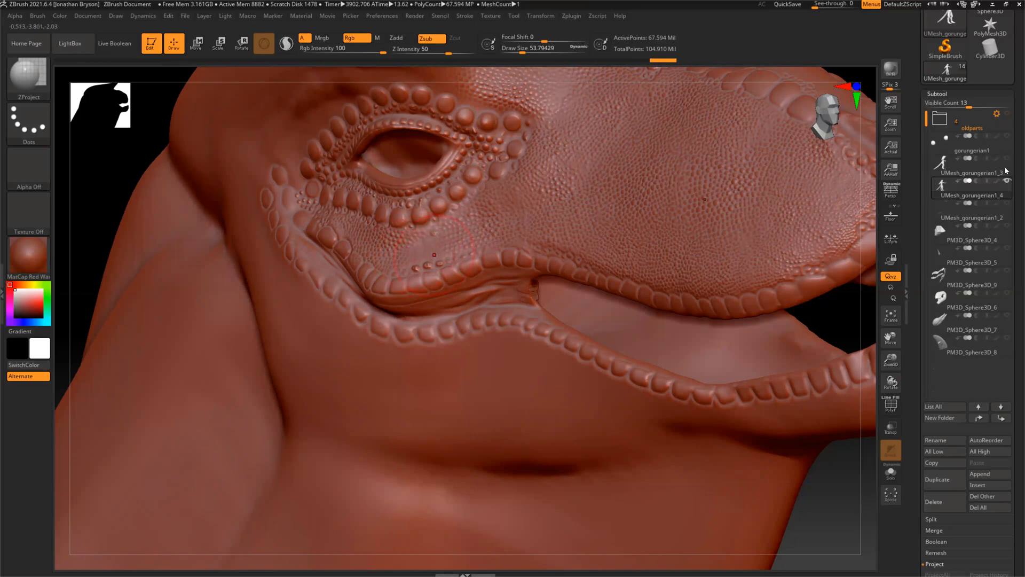
pyautogui.click(1006, 180)
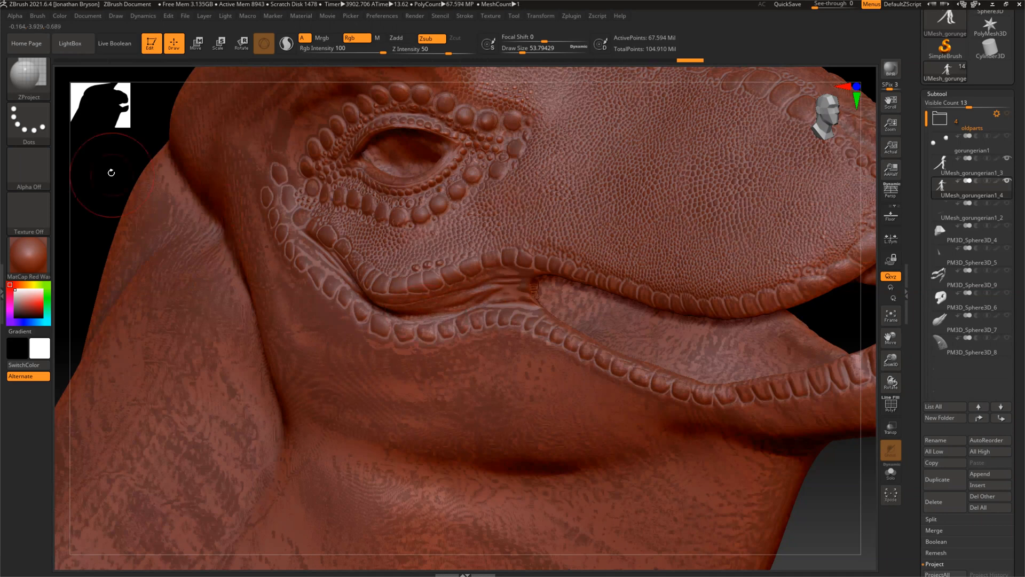
# Smooth the projection artifacts on the skin inside the mouth, at the mouth corner and at the cheek's front edge
pyautogui.moveTo(133, 179); pyautogui.dragTo(221, 254)
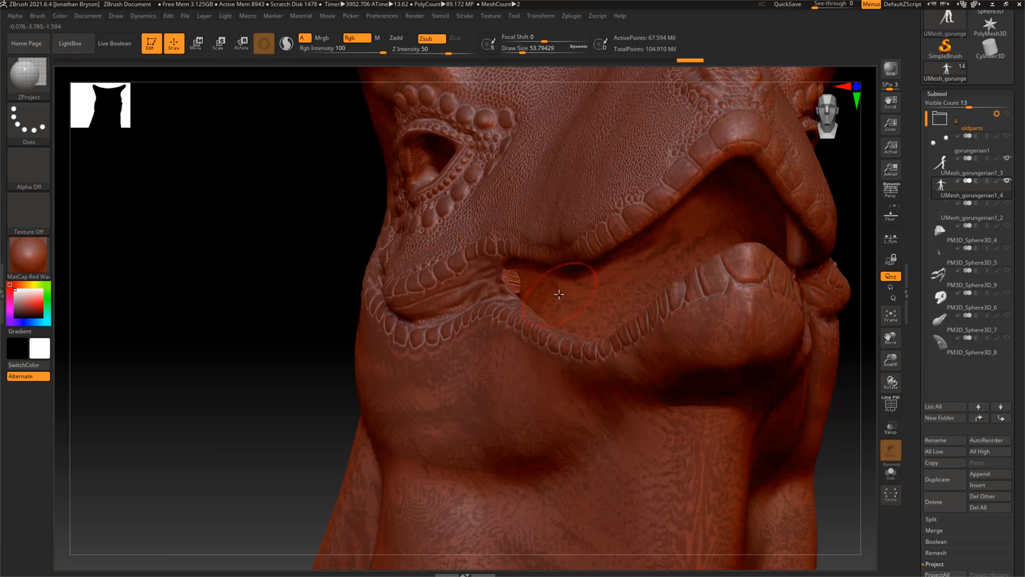
pyautogui.press('shift')
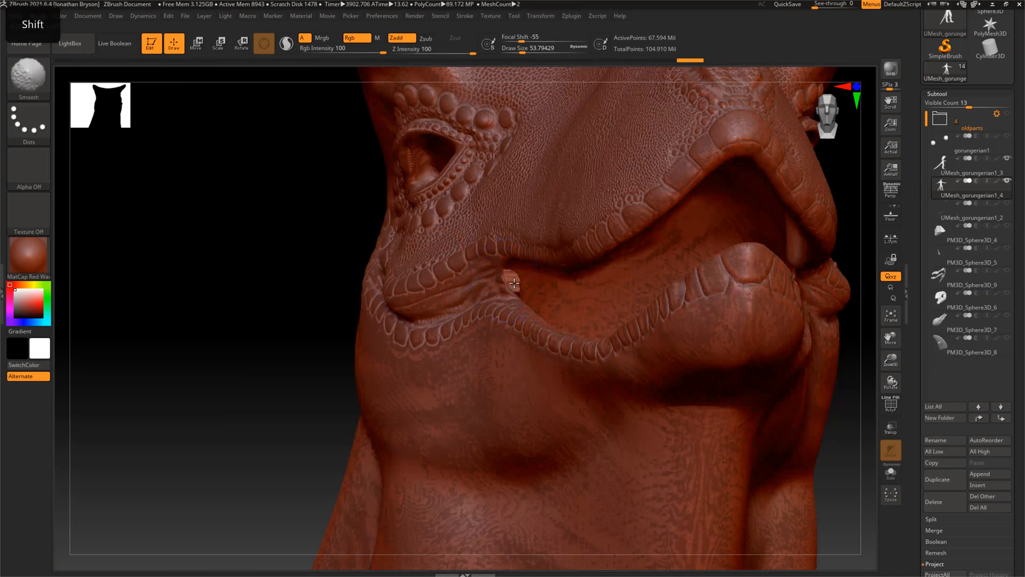
pyautogui.keyDown('shift'); pyautogui.moveTo(513, 282); pyautogui.dragTo(515, 283); pyautogui.keyUp('shift')
pyautogui.moveTo(233, 253)
pyautogui.mouseDown()
pyautogui.moveTo(218, 260)
pyautogui.moveTo(288, 300)
pyautogui.moveTo(286, 321)
pyautogui.moveTo(263, 300)
pyautogui.mouseUp()
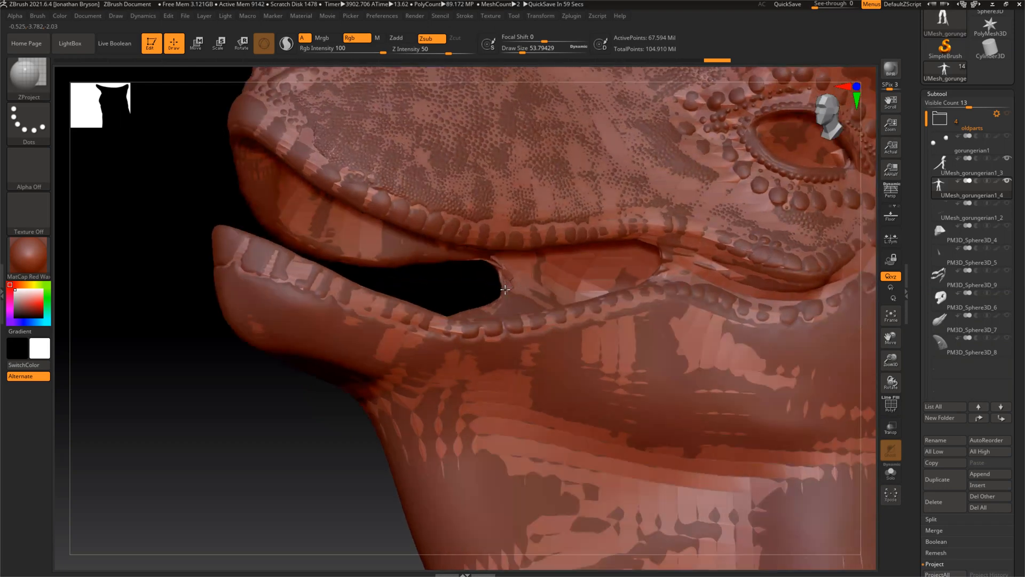
pyautogui.press('shift')
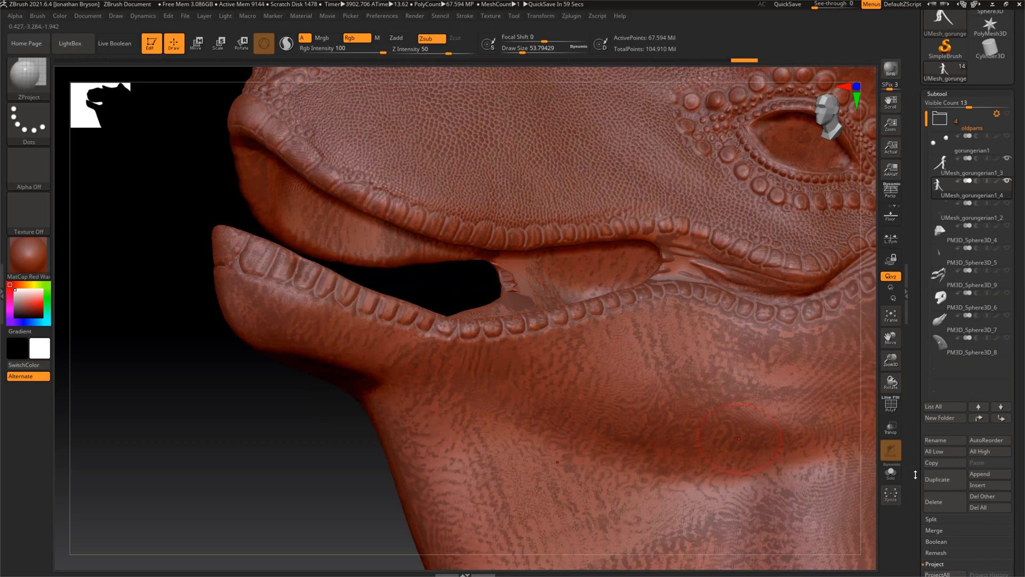
# Set the subdivision level of the UMesh_gorungerian1_4 body to 6
pyautogui.scroll(-2, 922, 463)
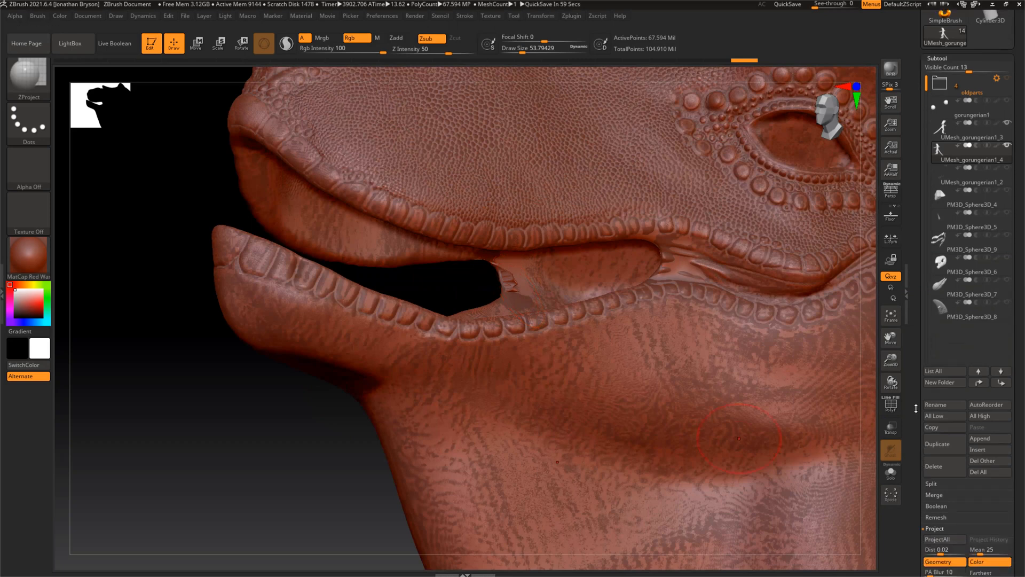
pyautogui.scroll(-1, 917, 408)
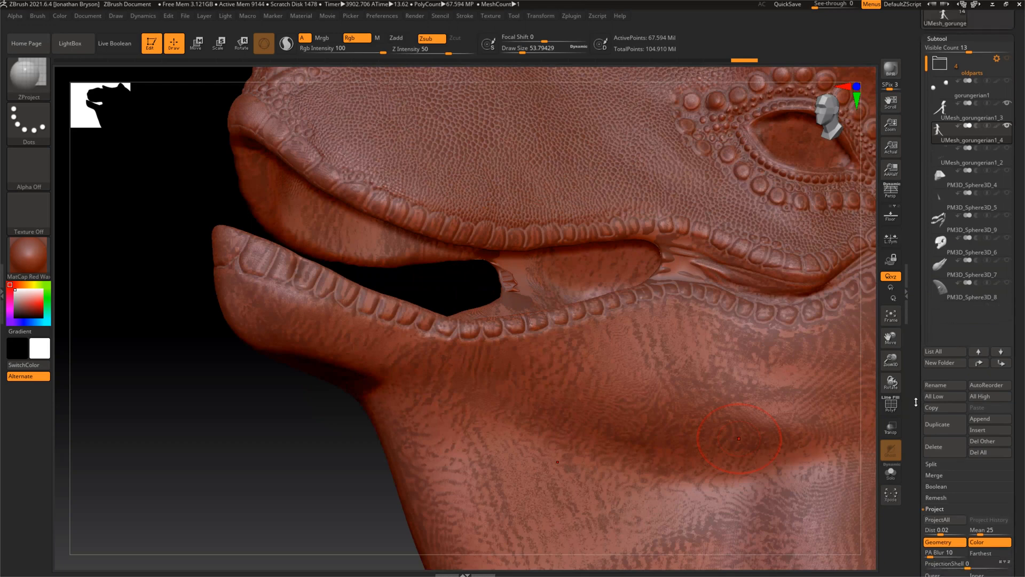
pyautogui.scroll(-5, 915, 385)
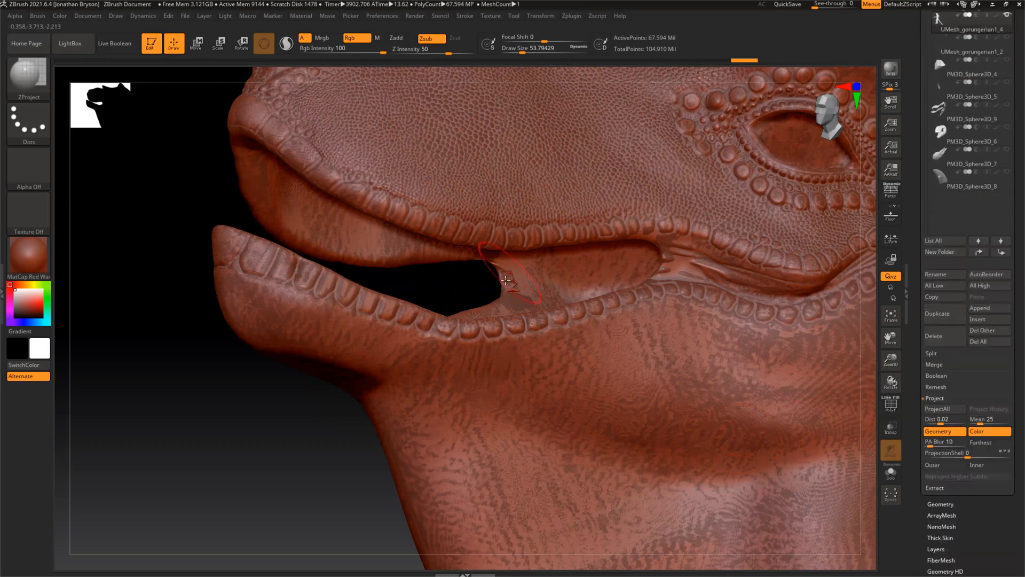
pyautogui.click(935, 504)
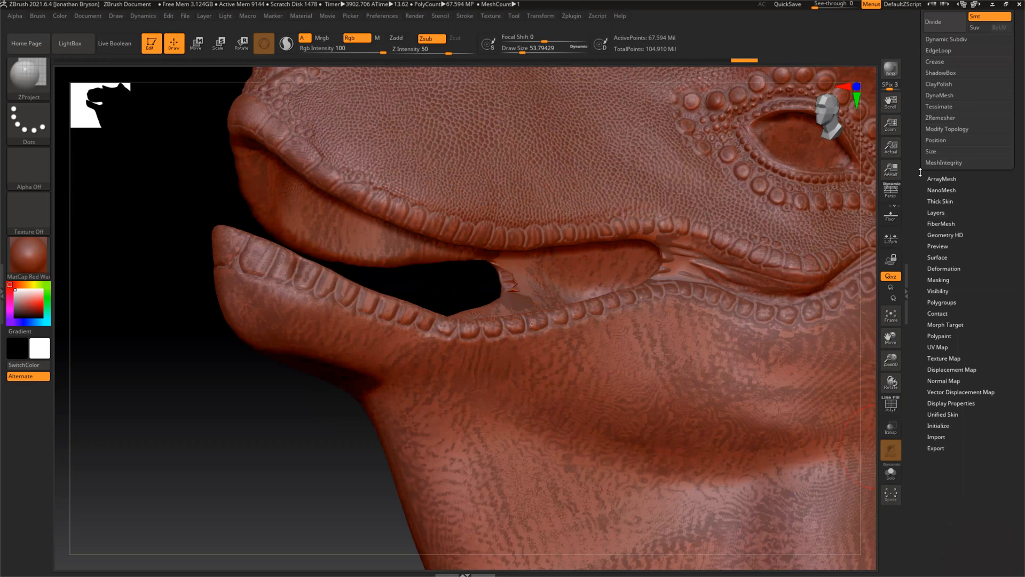
pyautogui.moveTo(958, 114); pyautogui.dragTo(956, 114)
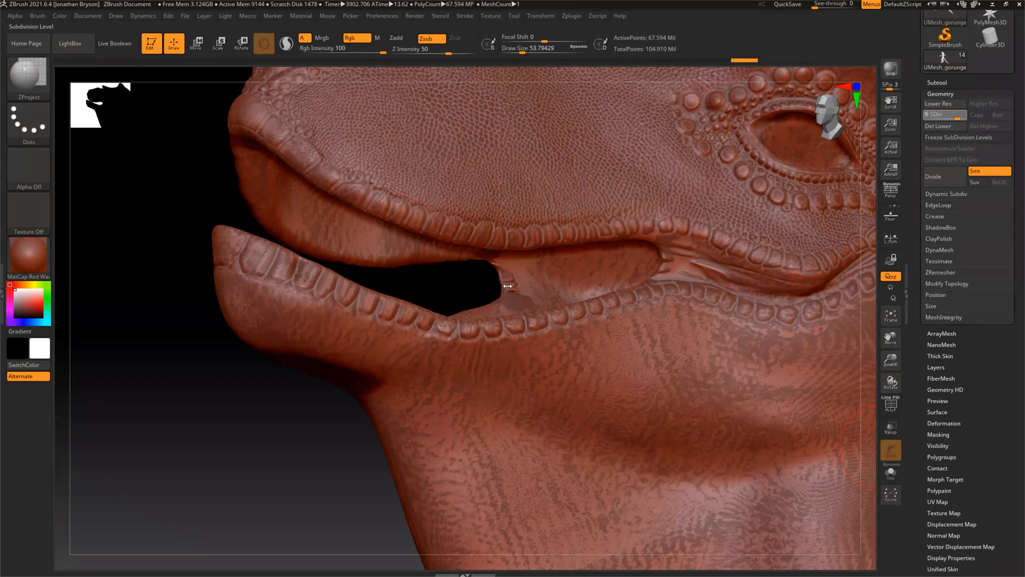
pyautogui.hotkey('shift', 'd')
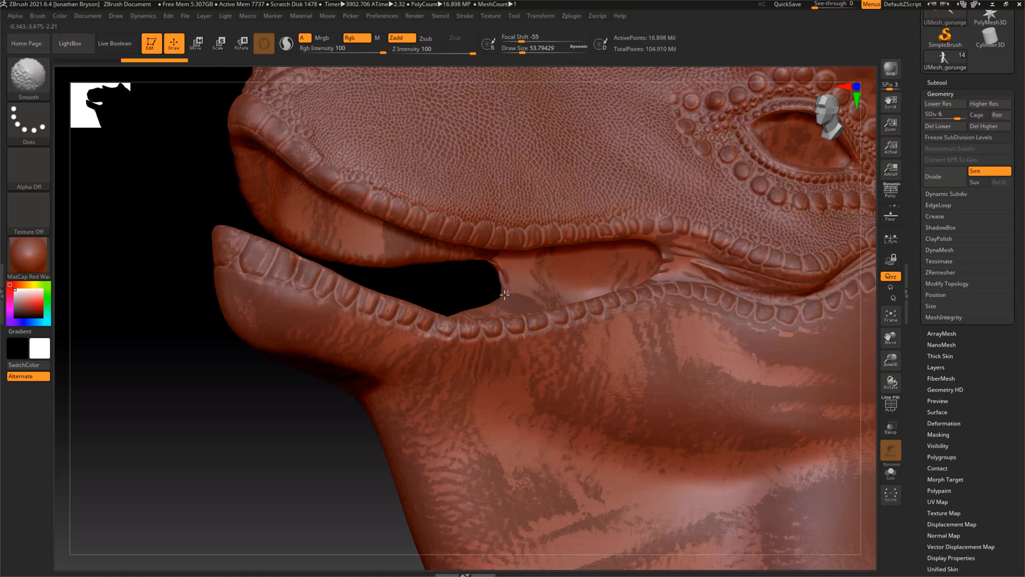
# Smooth the ragged front edge of the cheek skin and clean up the folds at the mouth corner
pyautogui.press('shift')
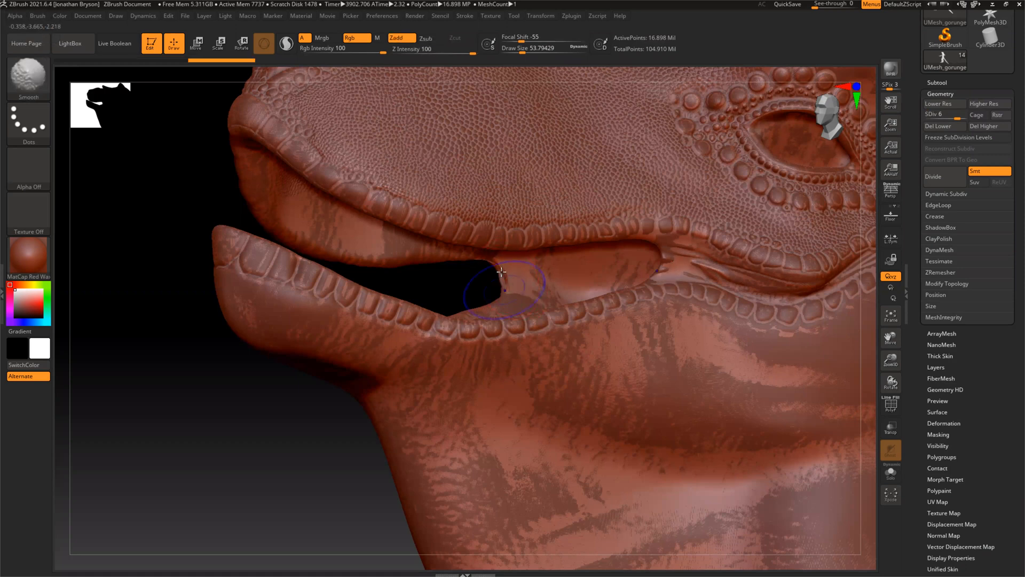
pyautogui.keyDown('shift'); pyautogui.click(506, 291); pyautogui.keyUp('shift')
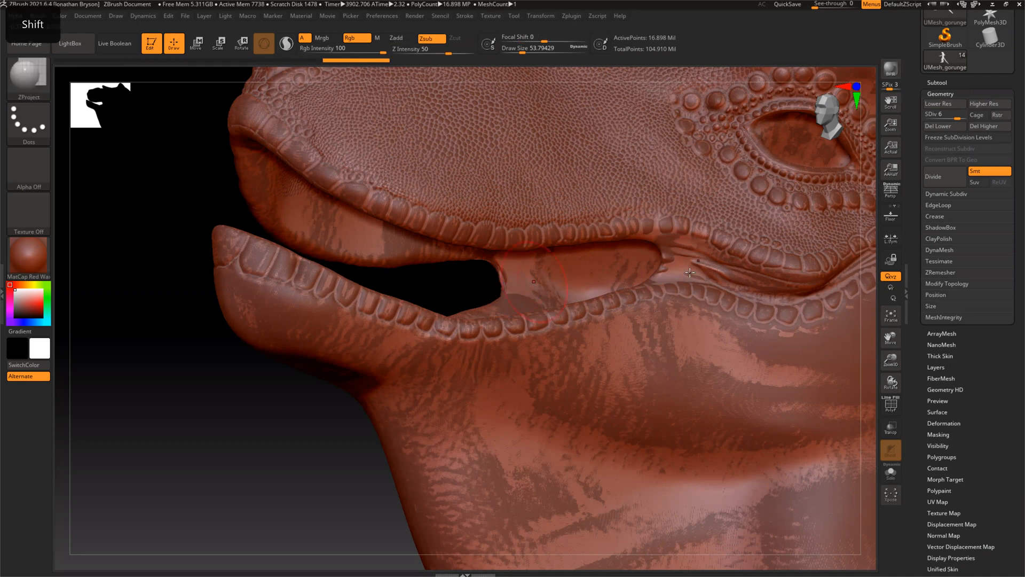
pyautogui.moveTo(665, 268); pyautogui.dragTo(698, 271)
pyautogui.moveTo(614, 255); pyautogui.dragTo(600, 260)
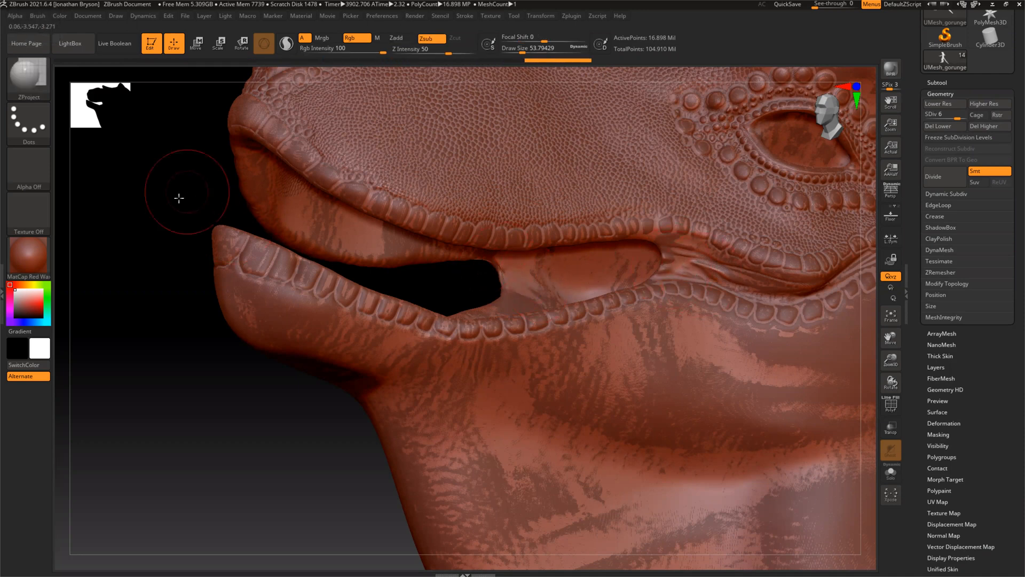
# Undo the last strokes on the other side of the mouth and open the ZProject brush's Auto Masking settings
pyautogui.moveTo(221, 199); pyautogui.dragTo(698, 406)
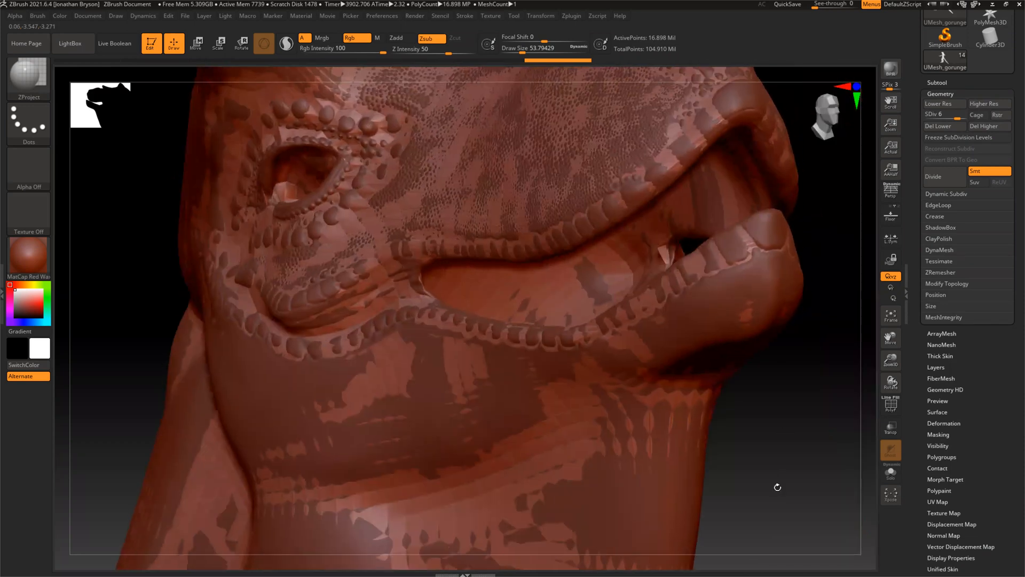
pyautogui.hotkey('ctrl', 'z')
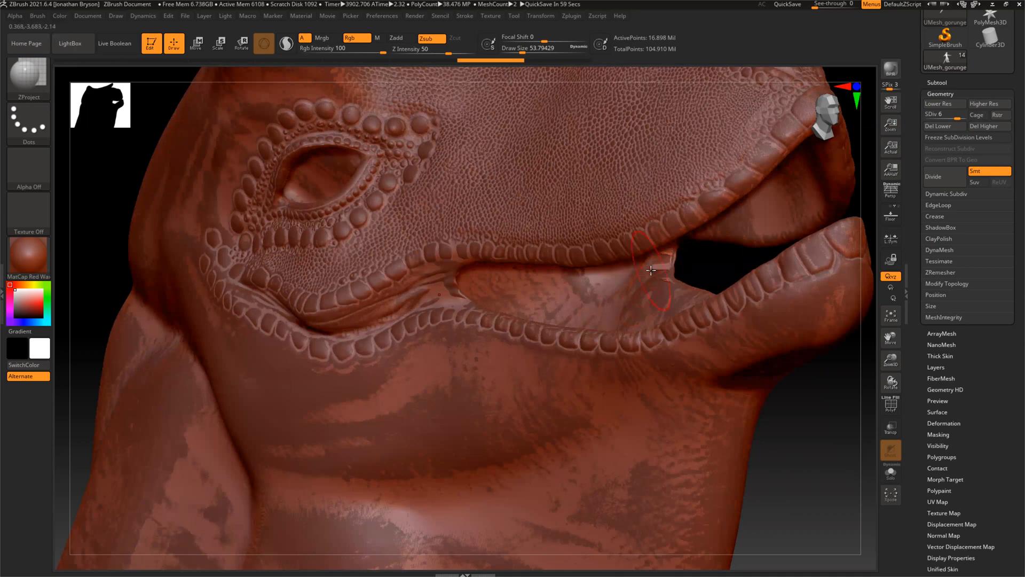
pyautogui.hotkey('ctrl', 'z')
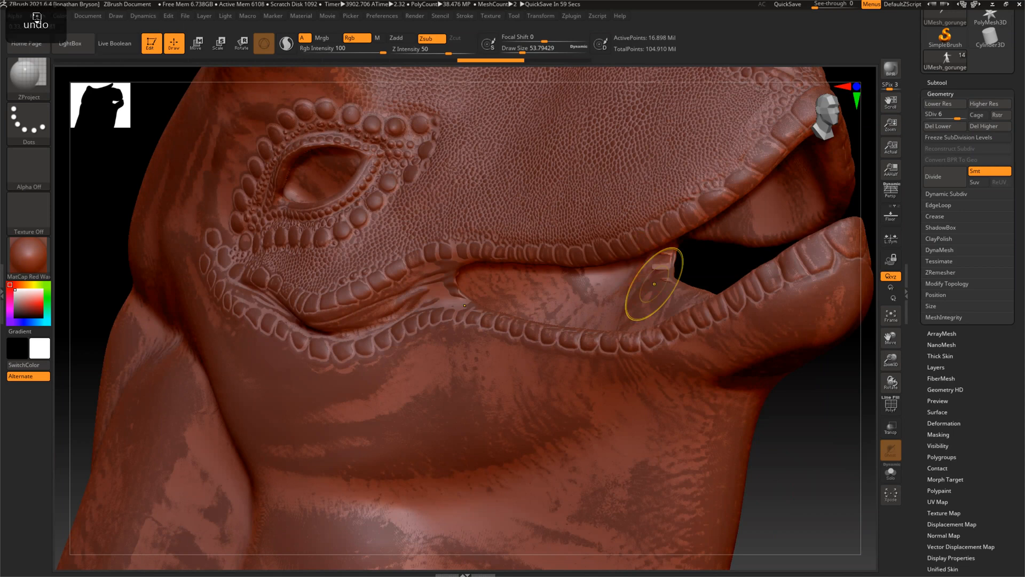
pyautogui.click(37, 16)
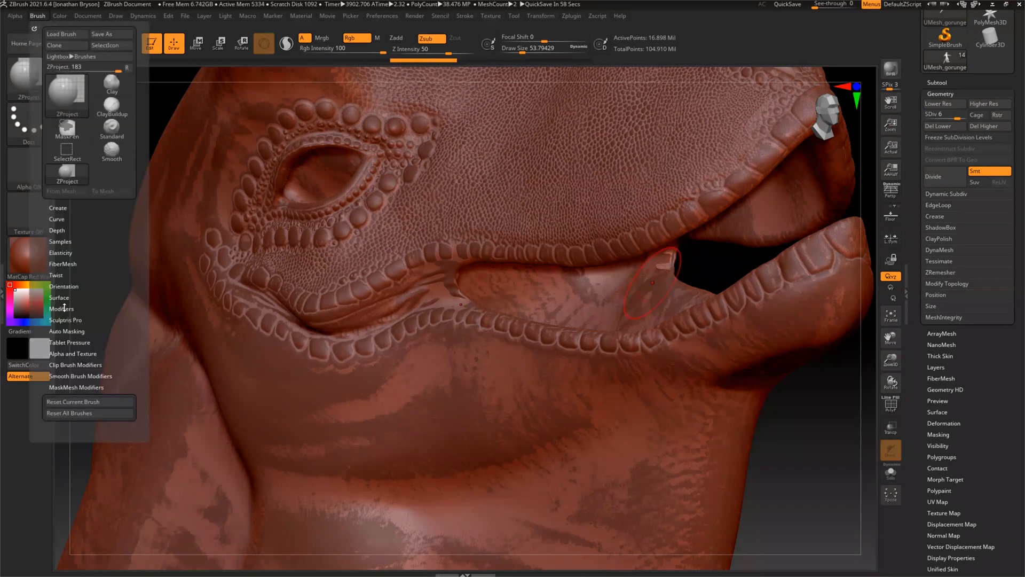
pyautogui.click(59, 331)
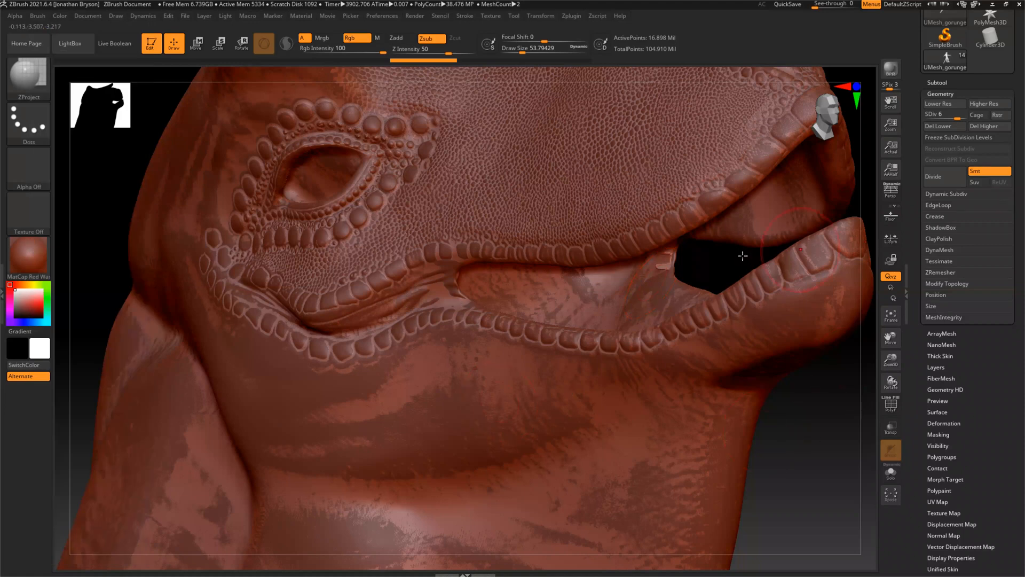
# Smooth the raised artifact at the cheek skin's front edge and the folds behind the mouth corner
pyautogui.press('shift')
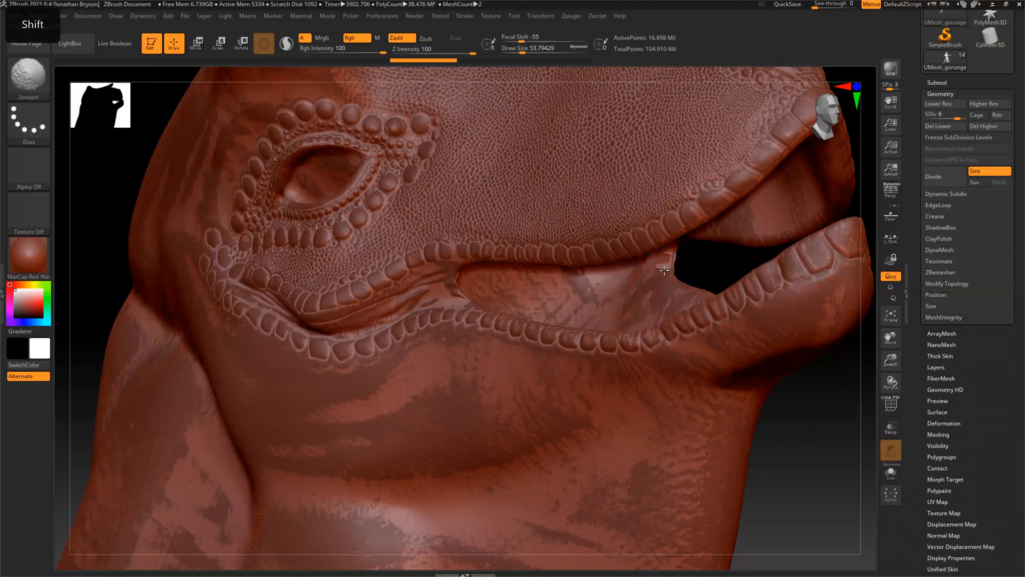
pyautogui.keyDown('shift'); pyautogui.moveTo(667, 260); pyautogui.dragTo(663, 267); pyautogui.keyUp('shift')
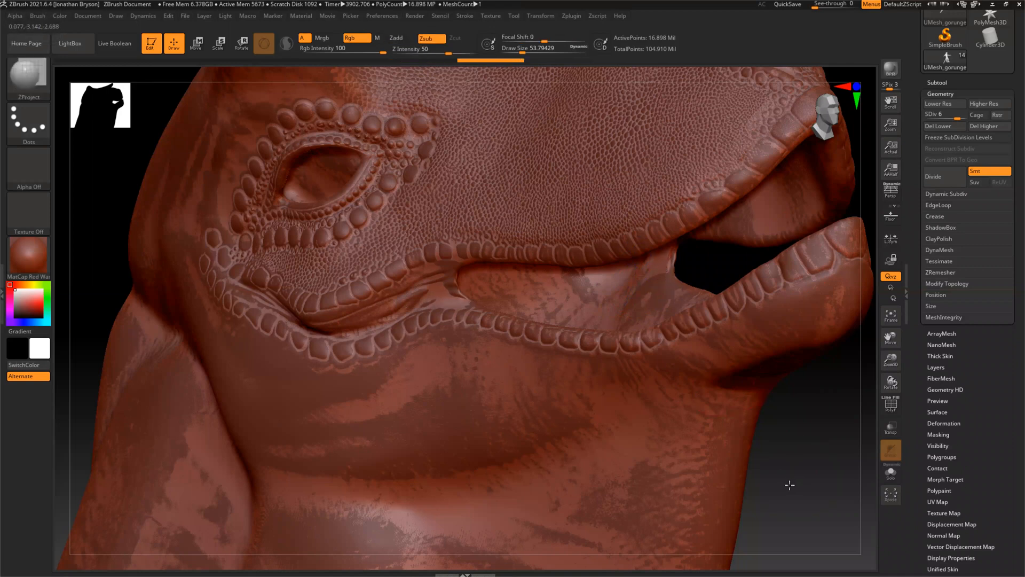
pyautogui.moveTo(785, 483)
pyautogui.mouseDown()
pyautogui.moveTo(778, 487)
pyautogui.moveTo(794, 488)
pyautogui.moveTo(725, 460)
pyautogui.mouseUp()
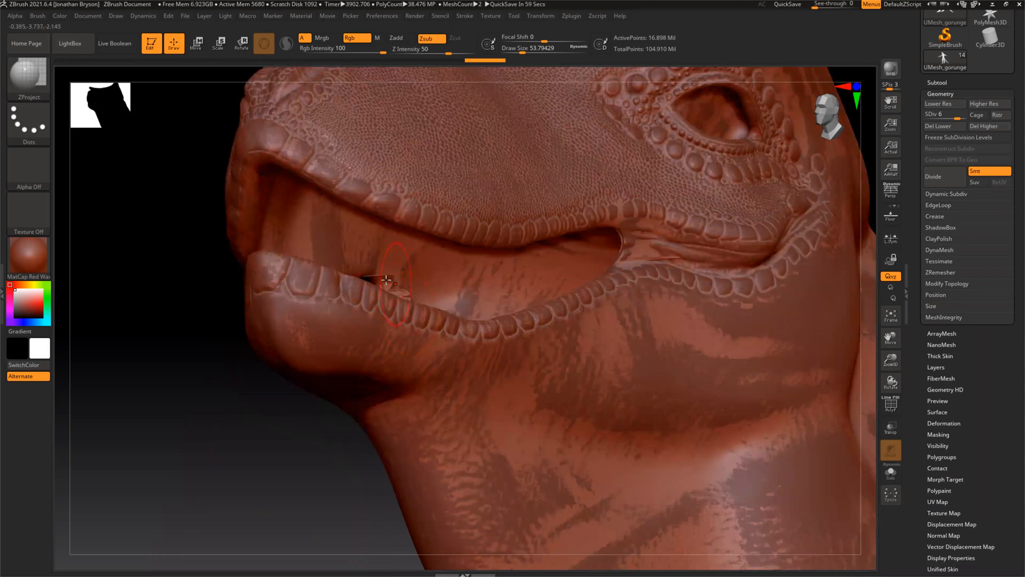
pyautogui.press('shift')
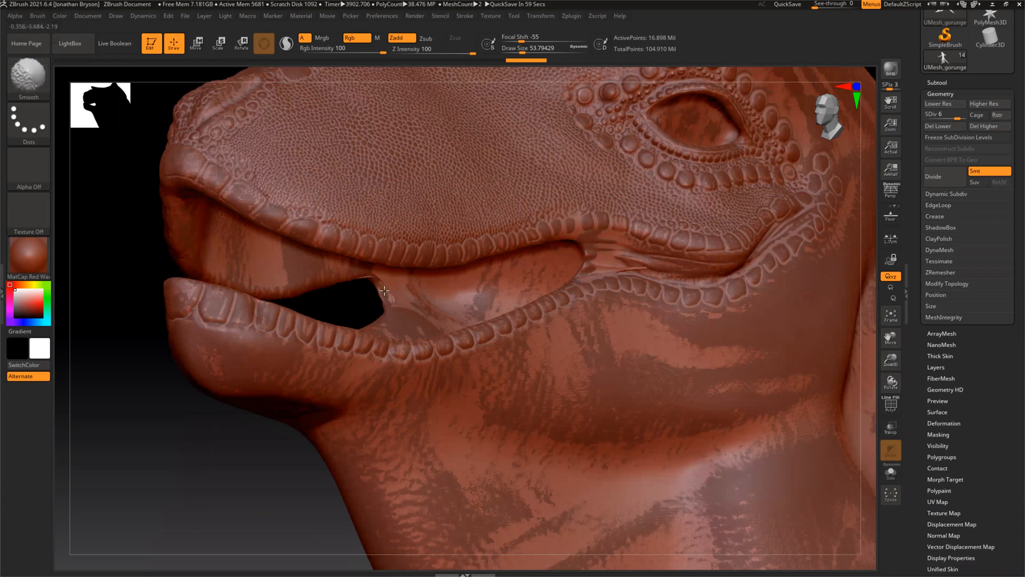
pyautogui.moveTo(652, 302); pyautogui.dragTo(666, 276, button='right')
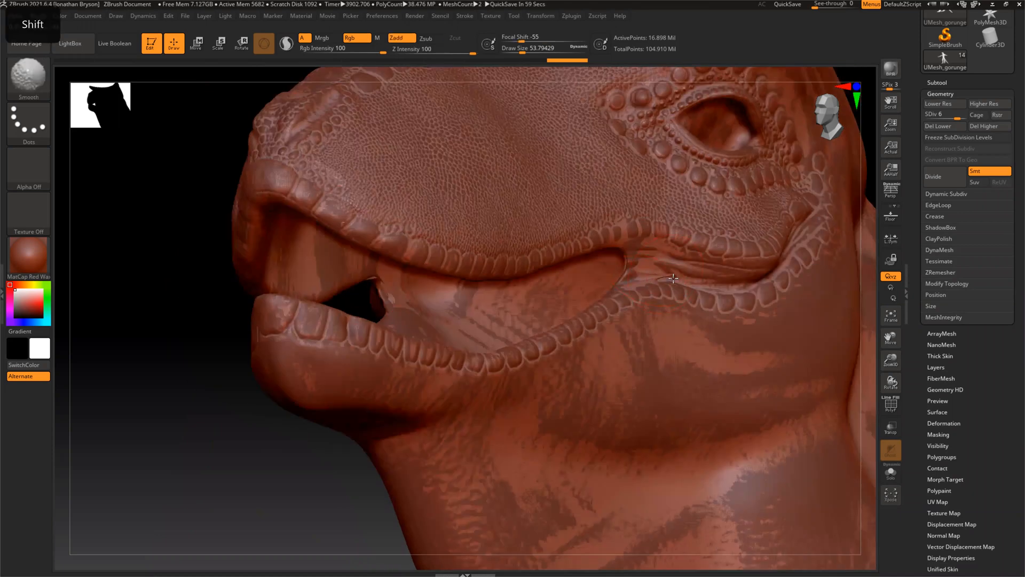
pyautogui.keyDown('shift'); pyautogui.moveTo(661, 277); pyautogui.dragTo(650, 276); pyautogui.keyUp('shift')
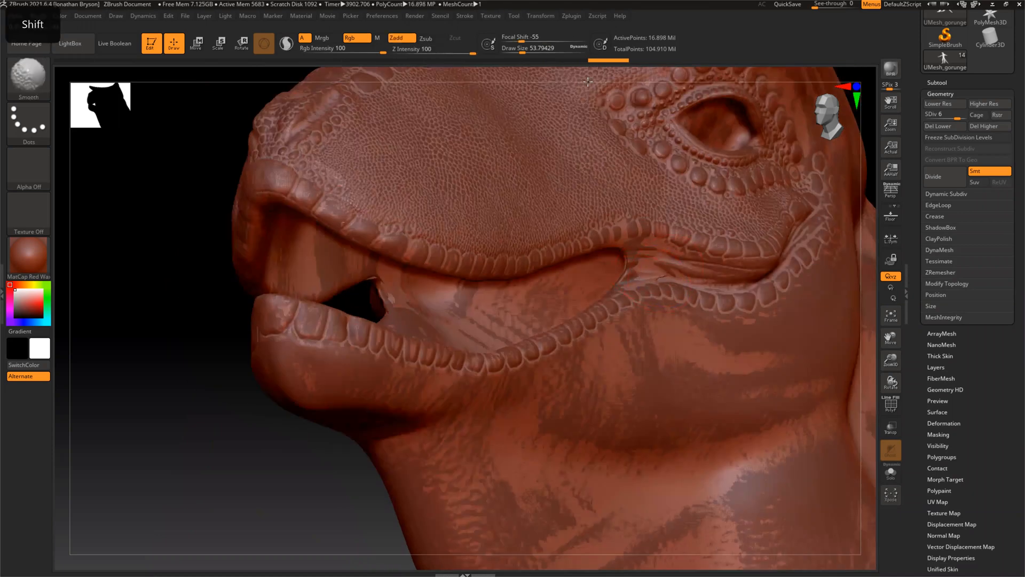
# Reduce the draw size to about 32.7 and touch up the folds behind the mouth corner
pyautogui.click(518, 50)
pyautogui.moveTo(661, 277)
pyautogui.keyDown('shift'); pyautogui.mouseDown()
pyautogui.moveTo(644, 277)
pyautogui.moveTo(700, 271)
pyautogui.mouseUp(); pyautogui.keyUp('shift')
pyautogui.click(222, 443)
# Hide the original UMesh_gorungerian1_3 sculpt and move it into the oldparts folder
pyautogui.moveTo(246, 443); pyautogui.dragTo(920, 105)
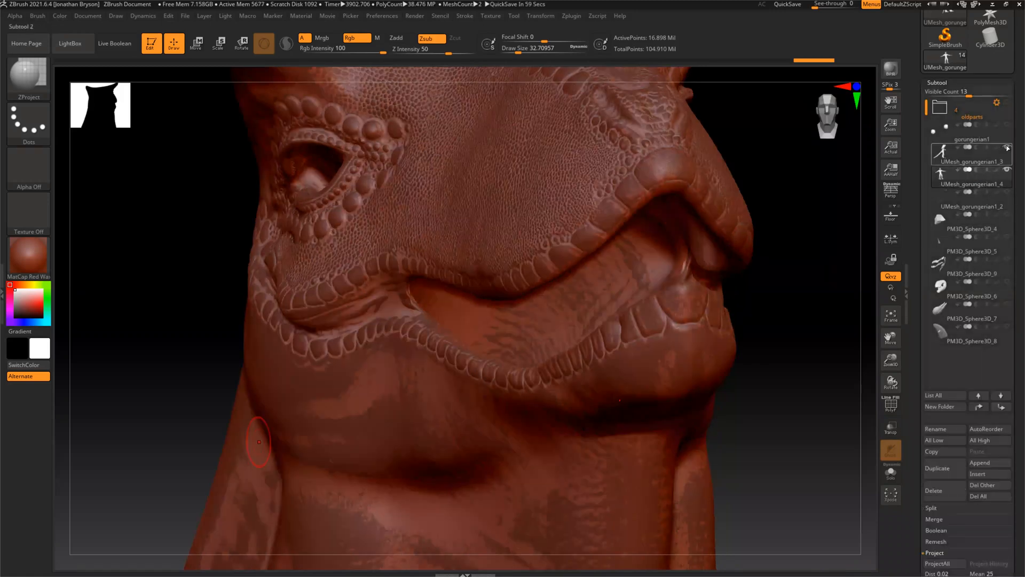
pyautogui.moveTo(179, 349); pyautogui.dragTo(207, 358)
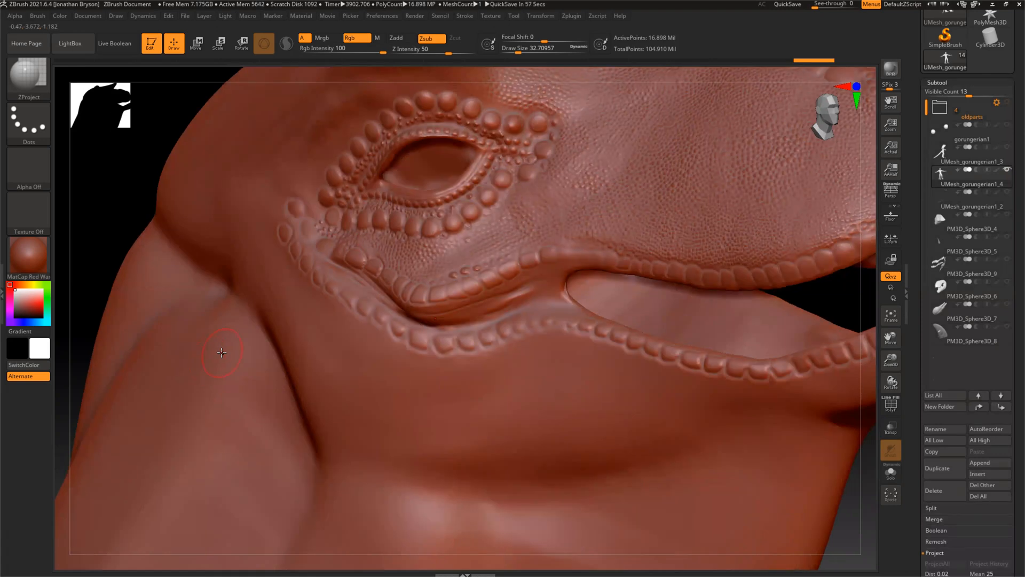
pyautogui.moveTo(944, 154)
pyautogui.mouseDown()
pyautogui.moveTo(938, 115)
pyautogui.moveTo(943, 136)
pyautogui.mouseUp()
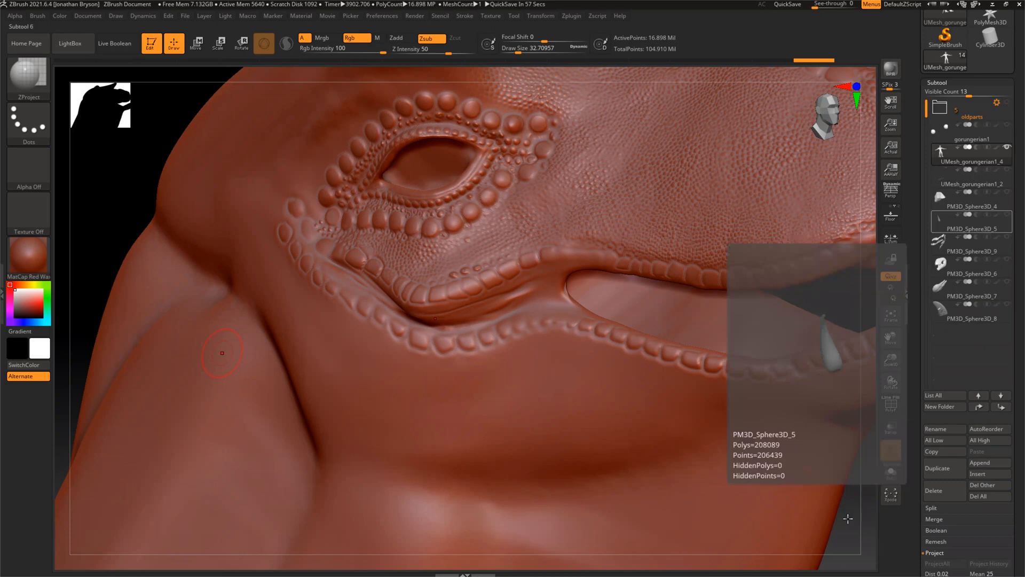
pyautogui.moveTo(846, 514); pyautogui.dragTo(856, 493)
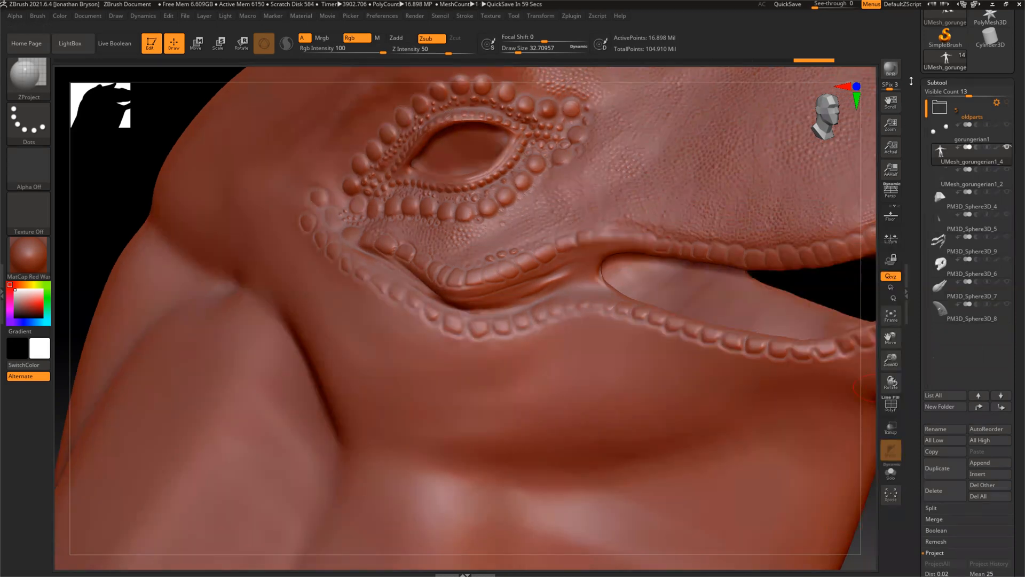
pyautogui.moveTo(911, 83); pyautogui.dragTo(920, 136)
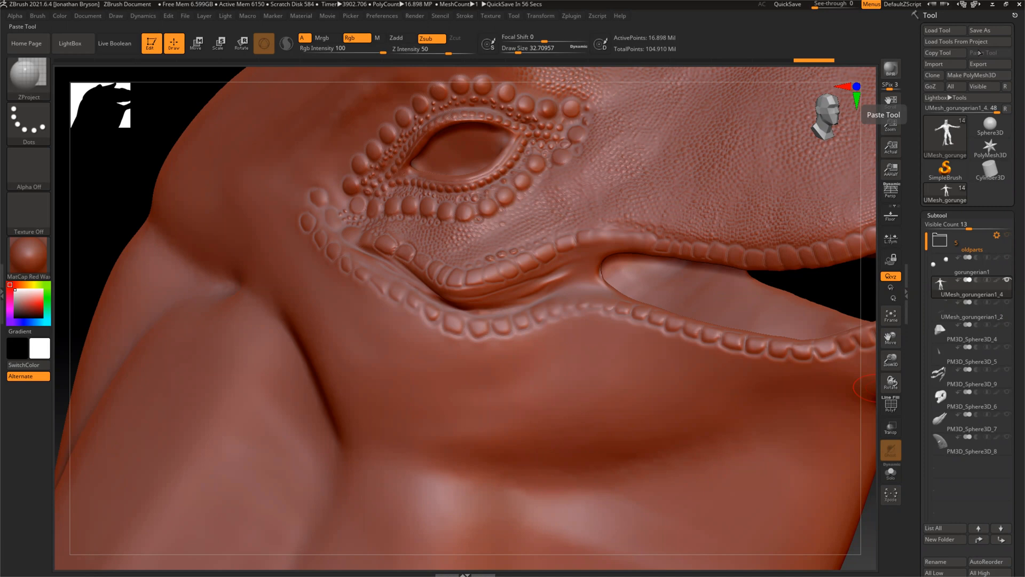
pyautogui.moveTo(162, 113)
pyautogui.mouseDown()
pyautogui.moveTo(174, 99)
pyautogui.moveTo(159, 120)
pyautogui.moveTo(154, 113)
pyautogui.mouseUp()
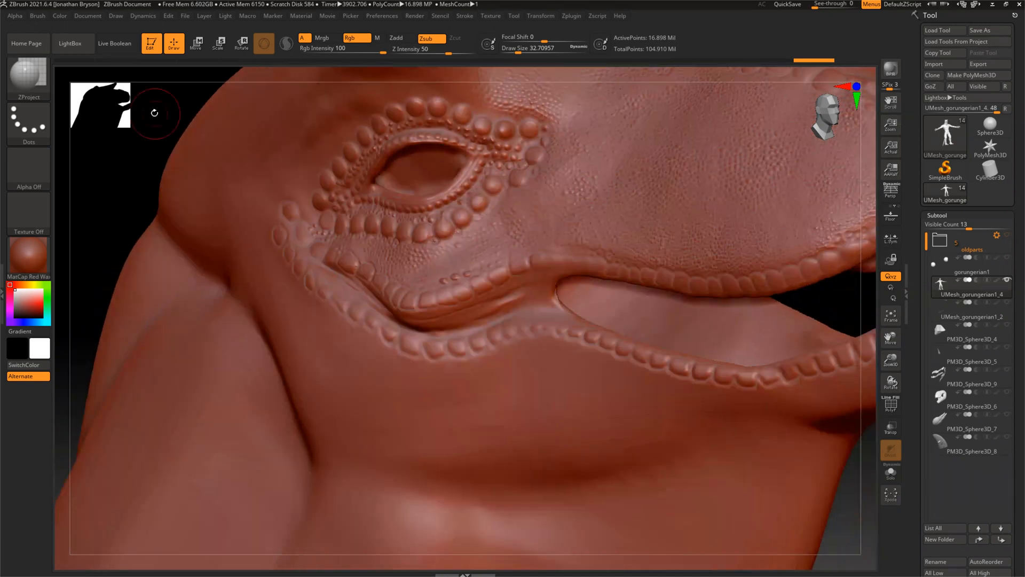